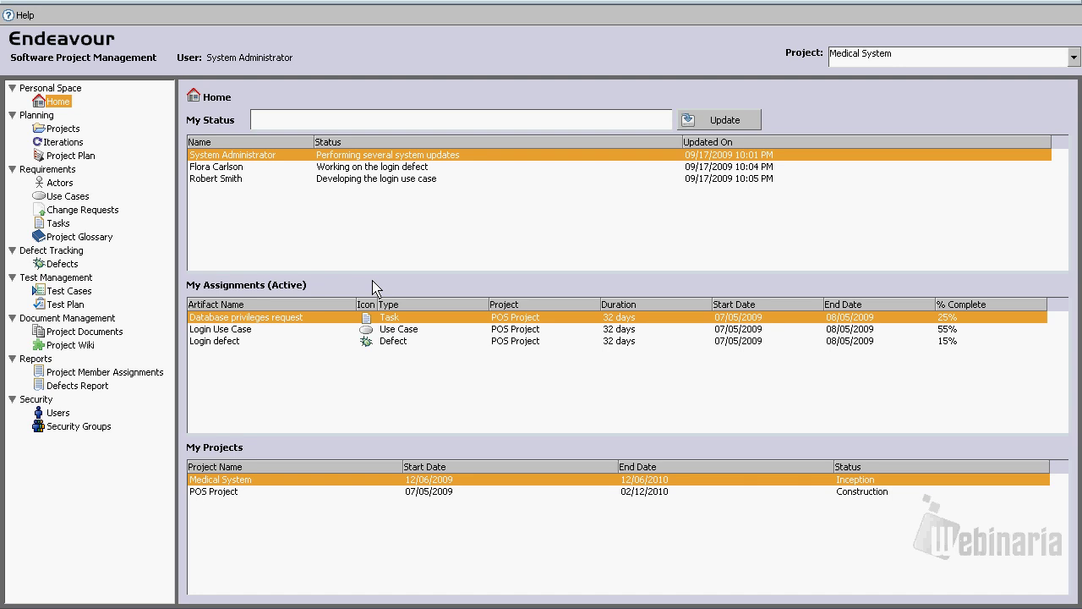
Open the Medical System project's Test Cases list under Test Management
left_click(66, 293)
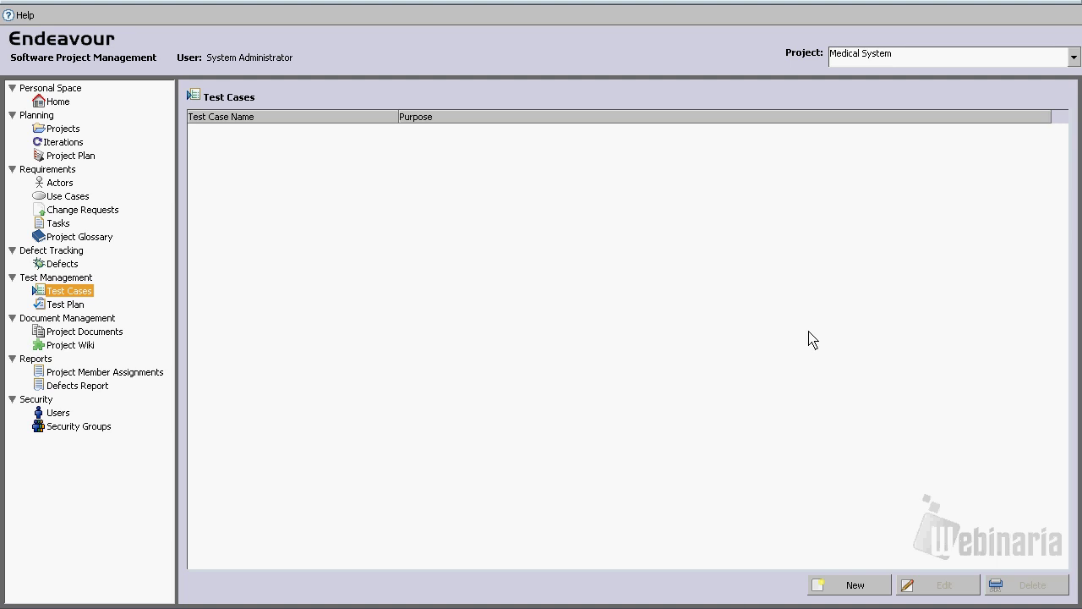
Start test case 'Patient registration test' with purpose 'Test patient registration functionality' and prerequisite 'User must be logged in to the system'
left_click(850, 585)
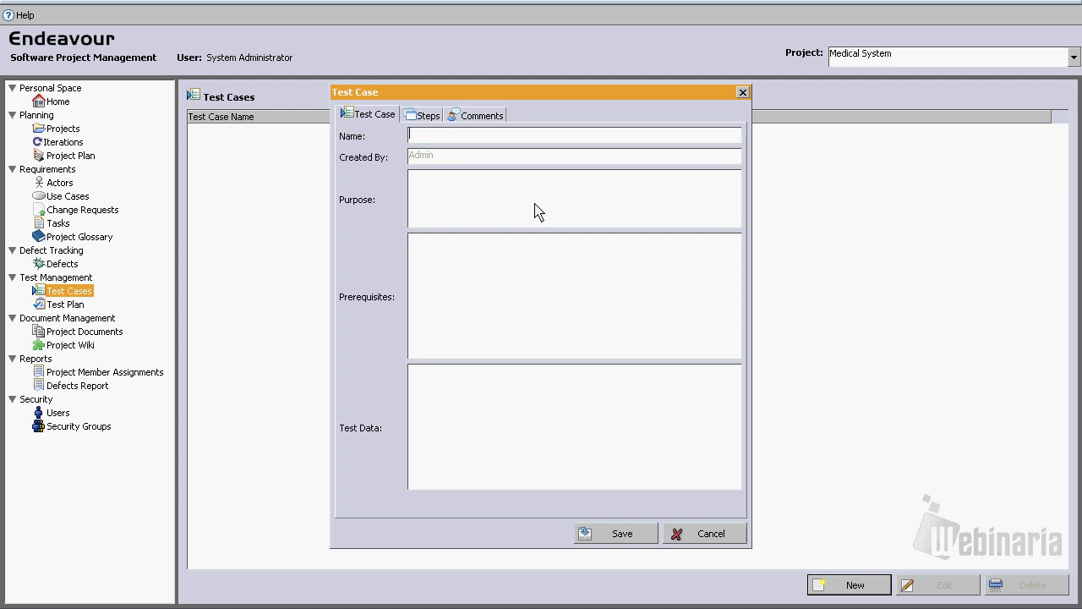
type("Patient")
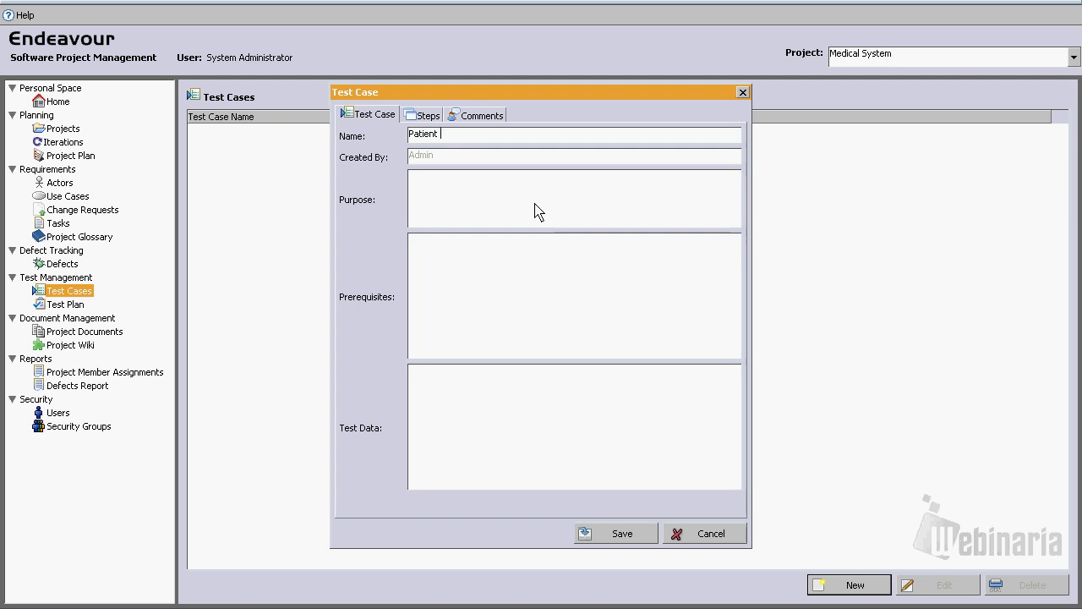
type(" registration test")
key("Tab")
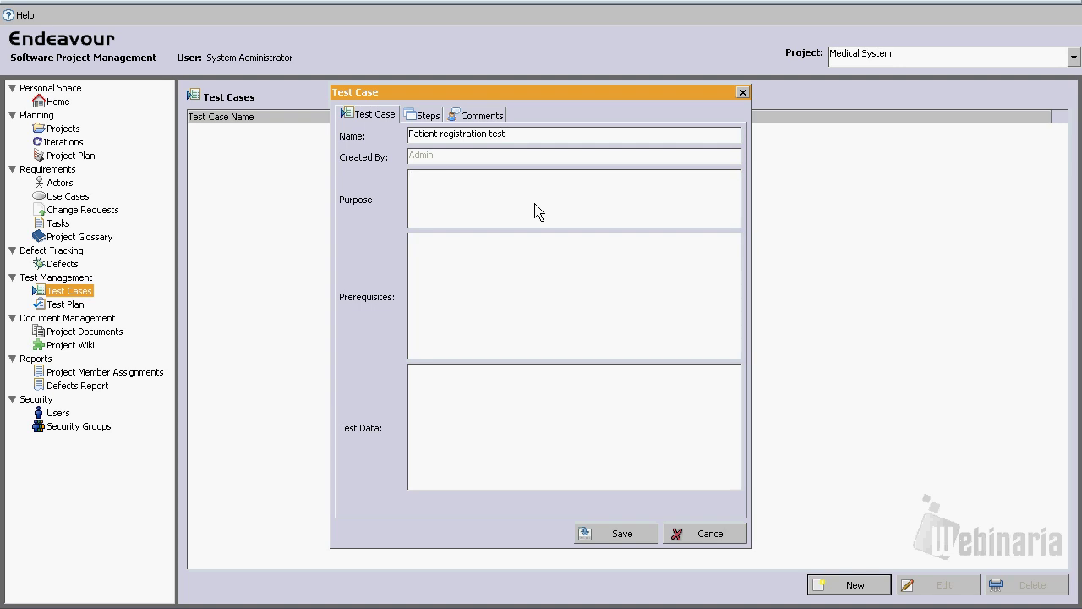
type("Test patient regi")
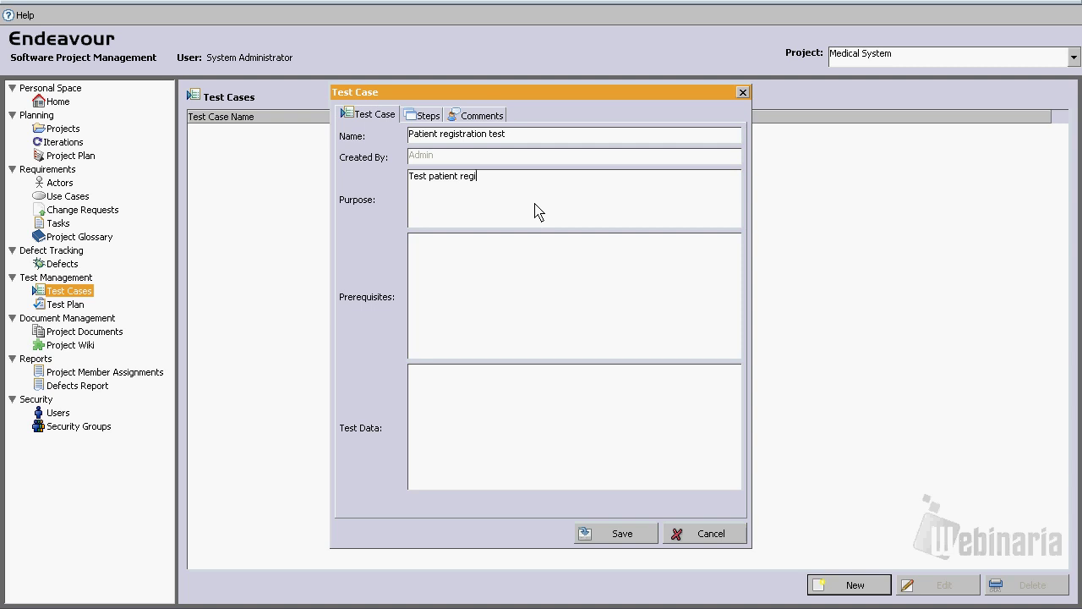
type("stration functionality")
left_click(526, 275)
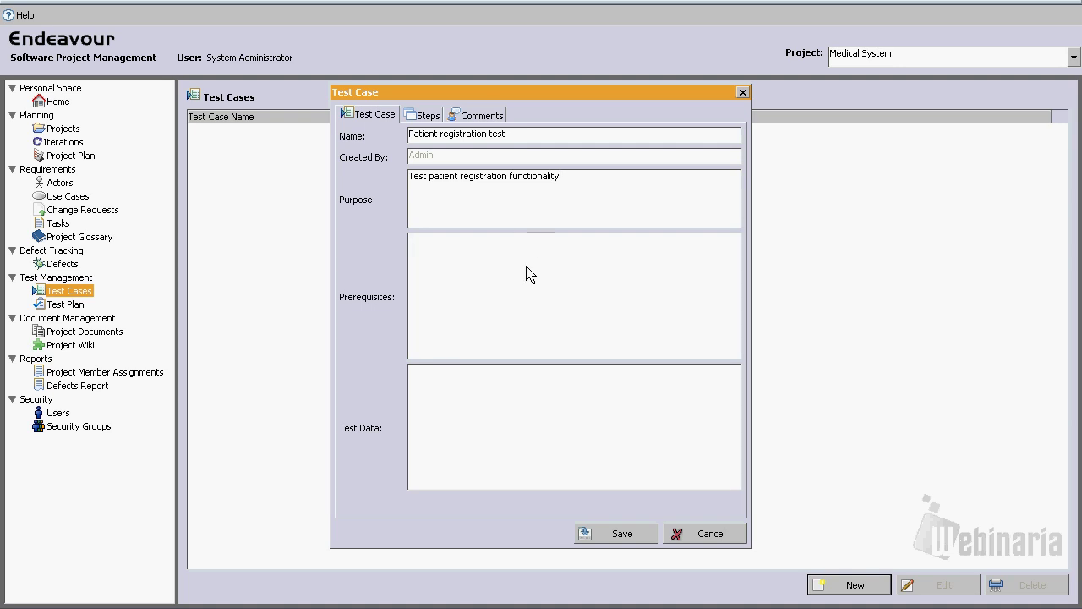
type("User mu")
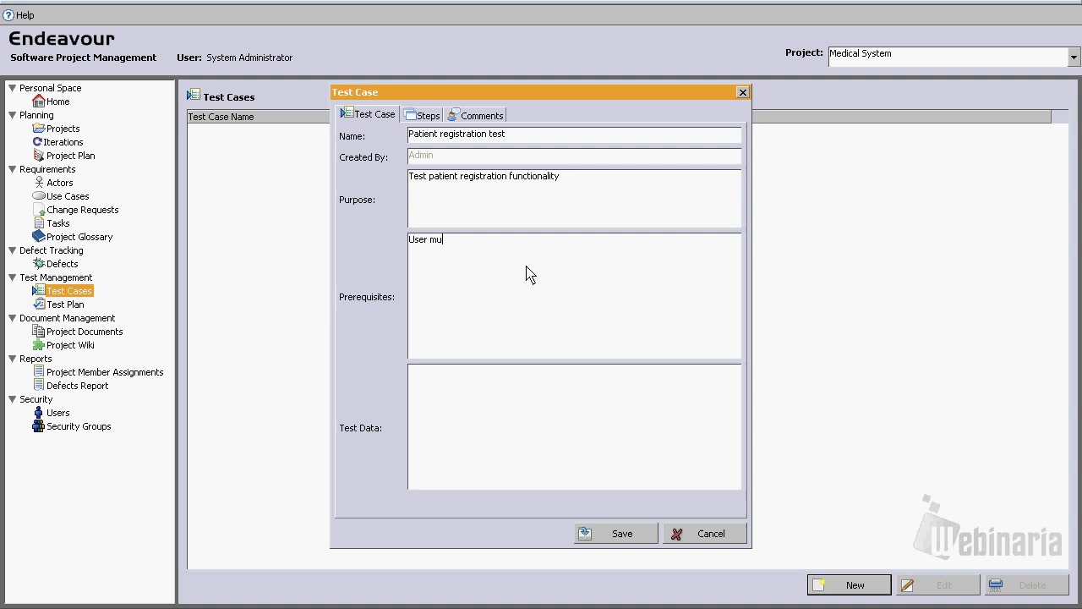
type("st be logge")
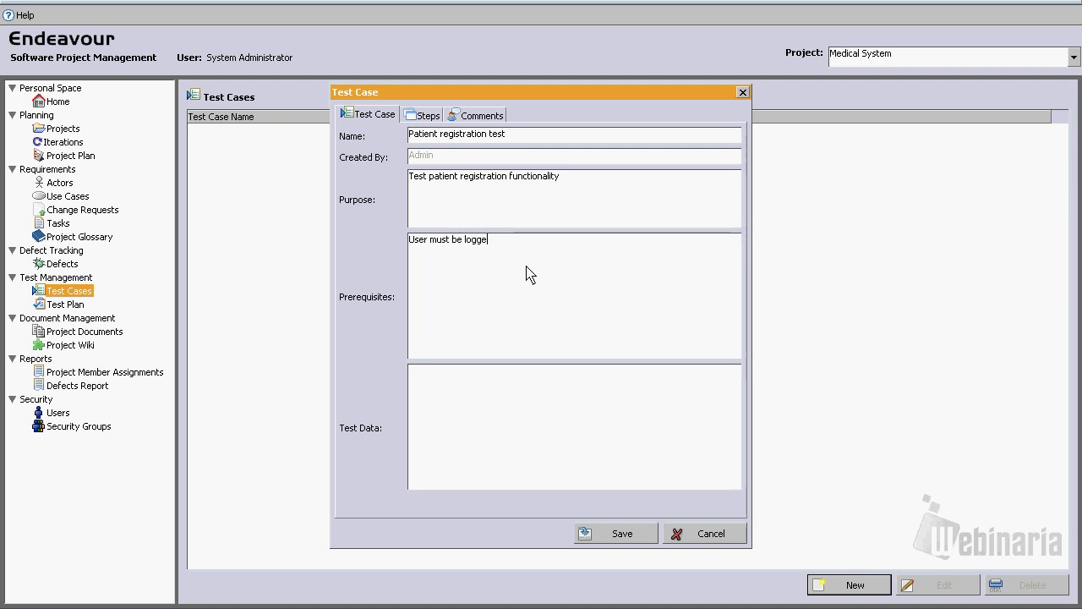
type("d in to the system")
left_click(517, 425)
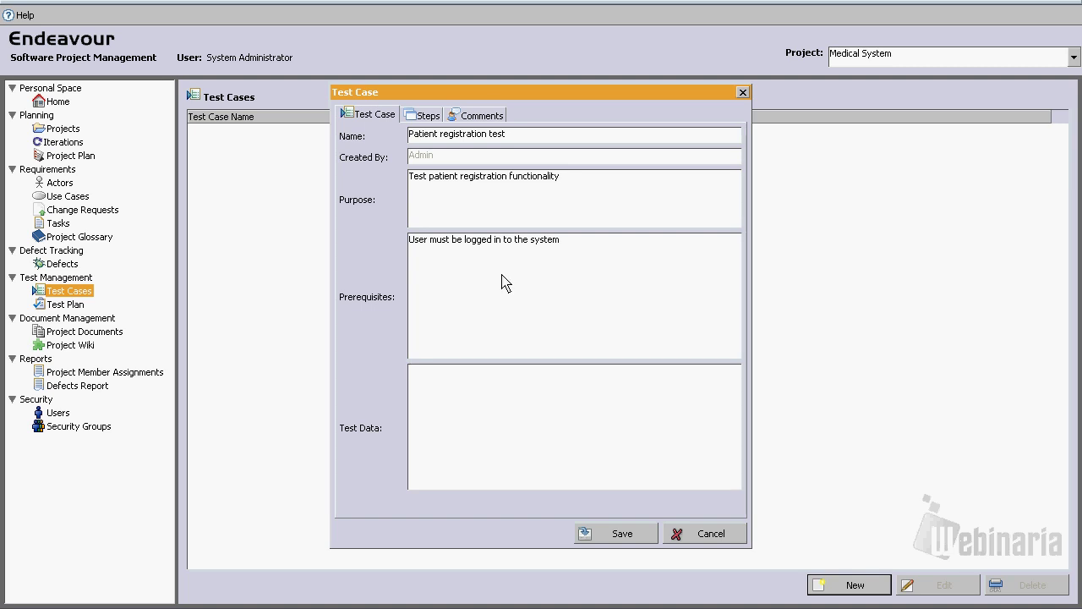
Add the steps 'Enter patient name', 'Enter patient medical insurance' and 'Save patient information'
left_click(429, 121)
left_click(497, 501)
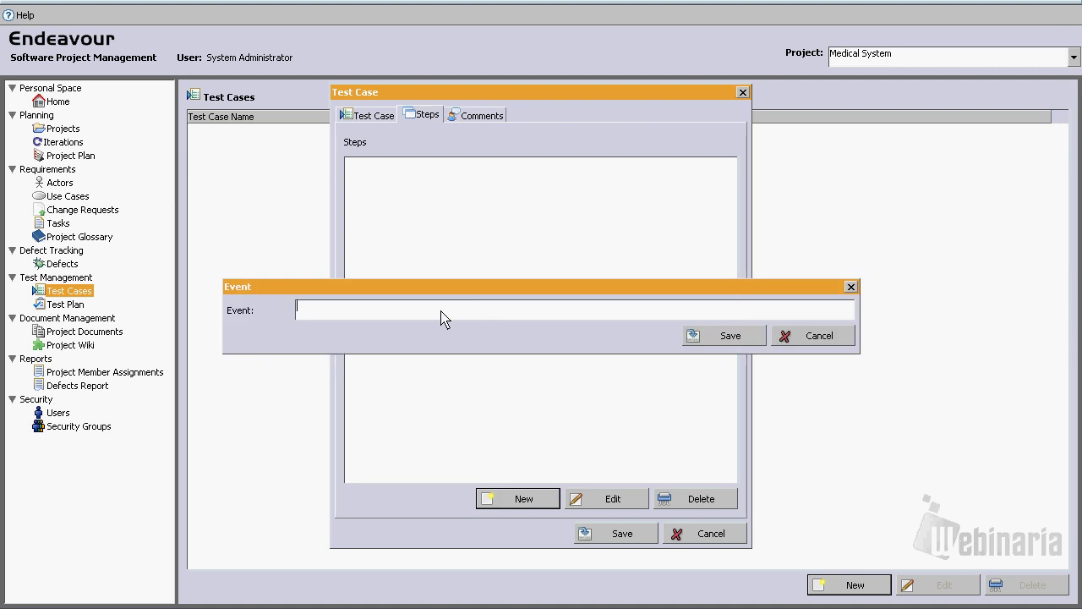
type("Enter patient name")
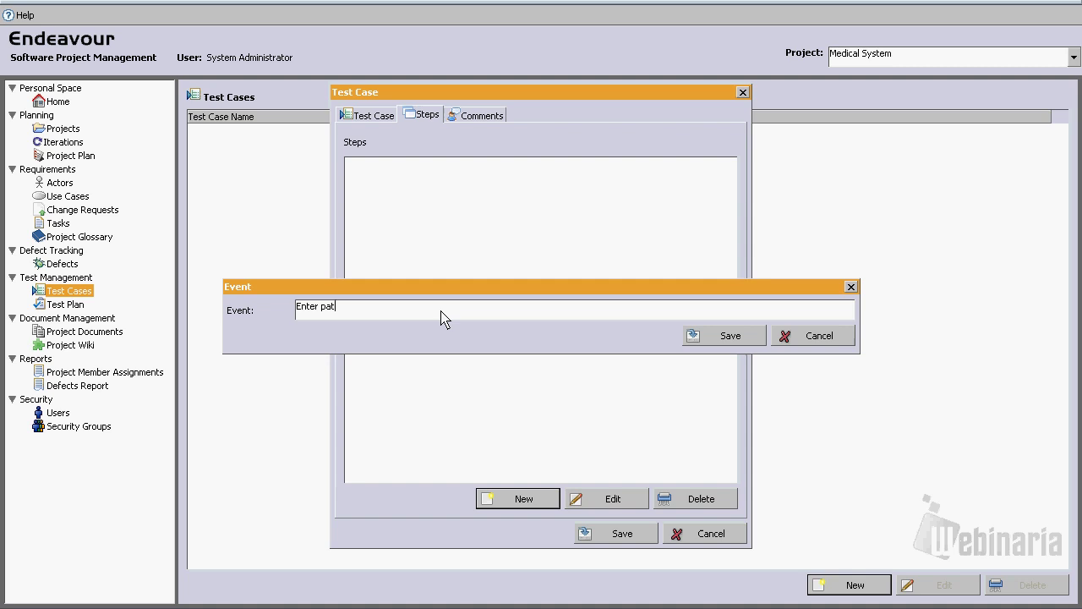
left_click(706, 339)
left_click(531, 336)
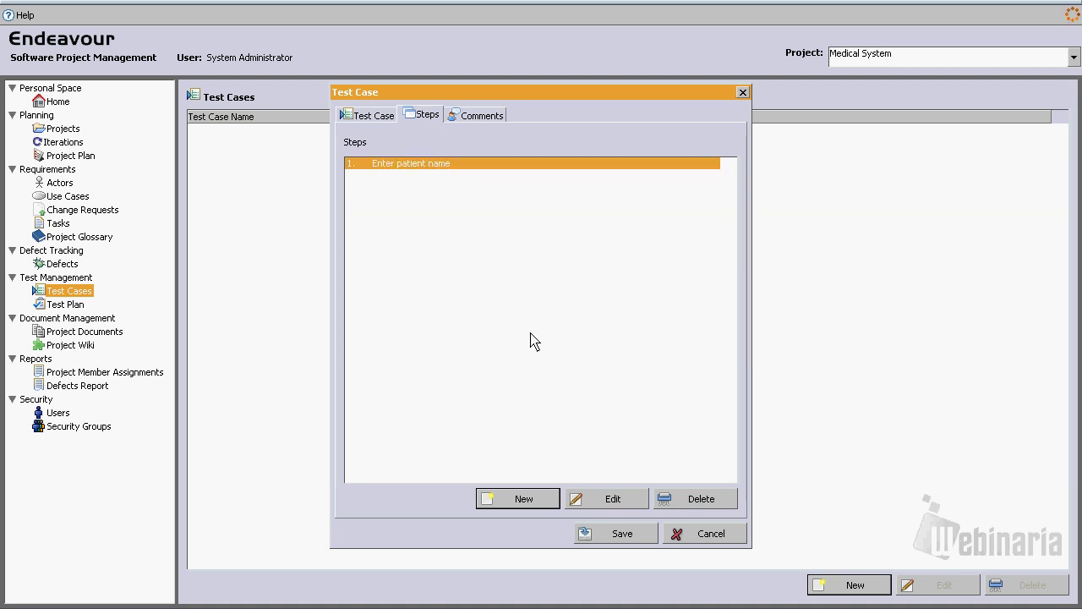
left_click(523, 498)
type("Enter p")
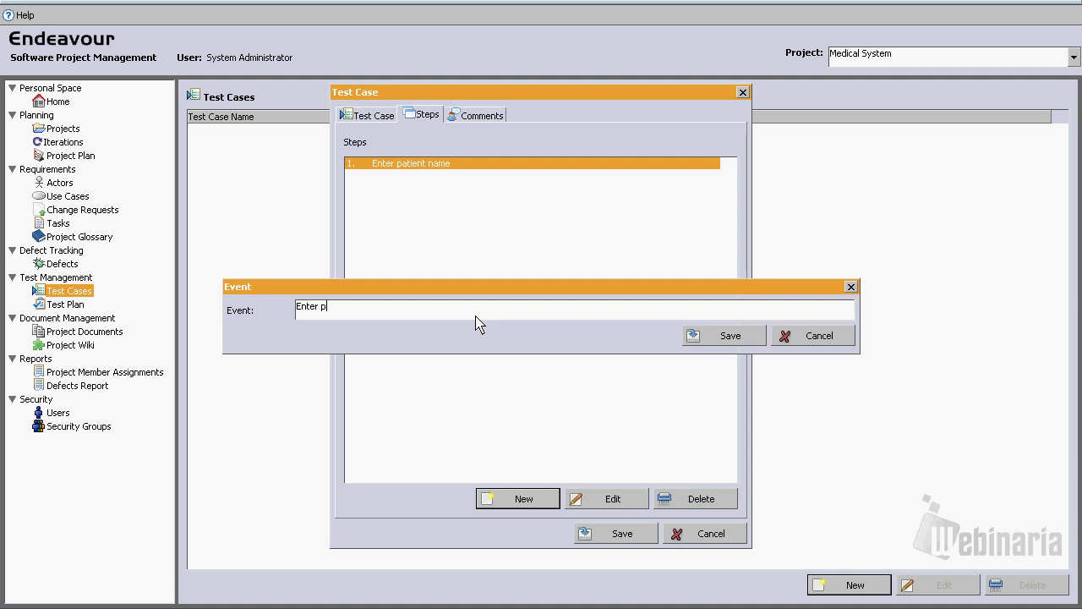
type("atient medical insurance")
left_click(724, 336)
left_click(521, 335)
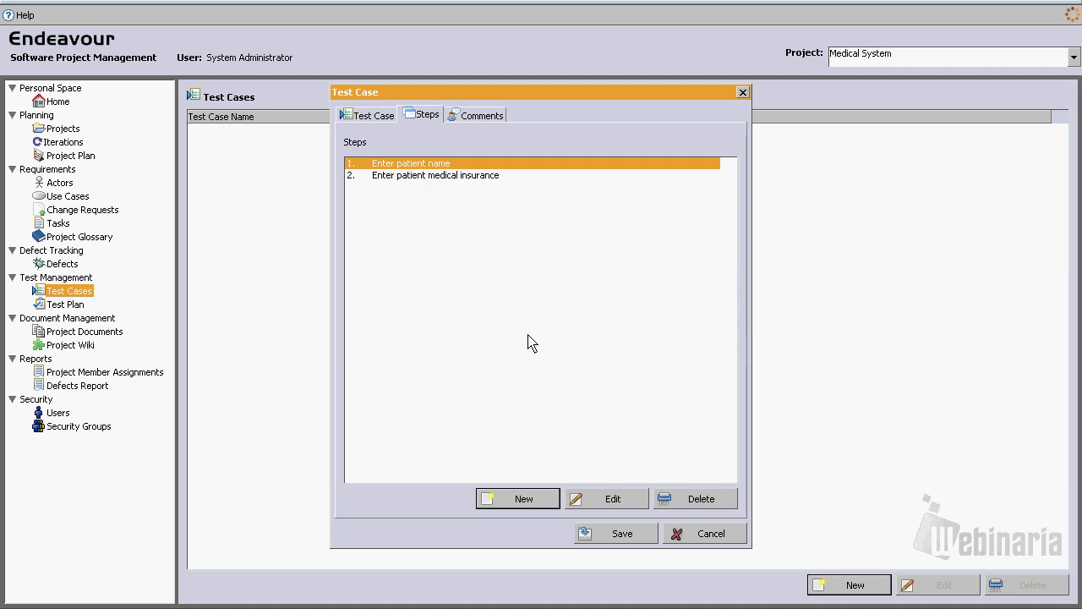
left_click(531, 506)
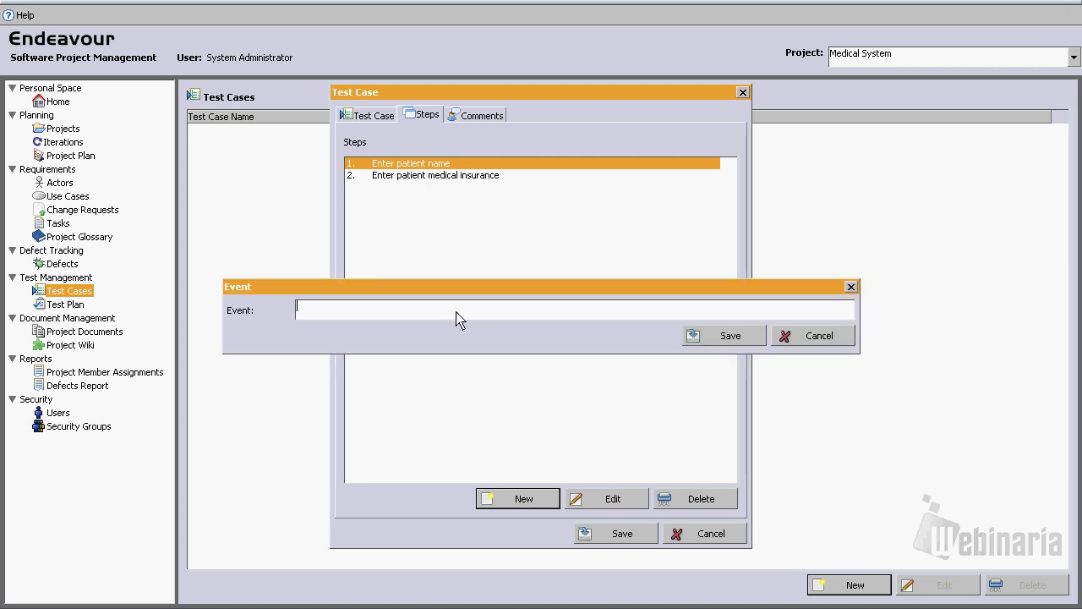
type("Save patient information")
left_click(709, 336)
left_click(517, 336)
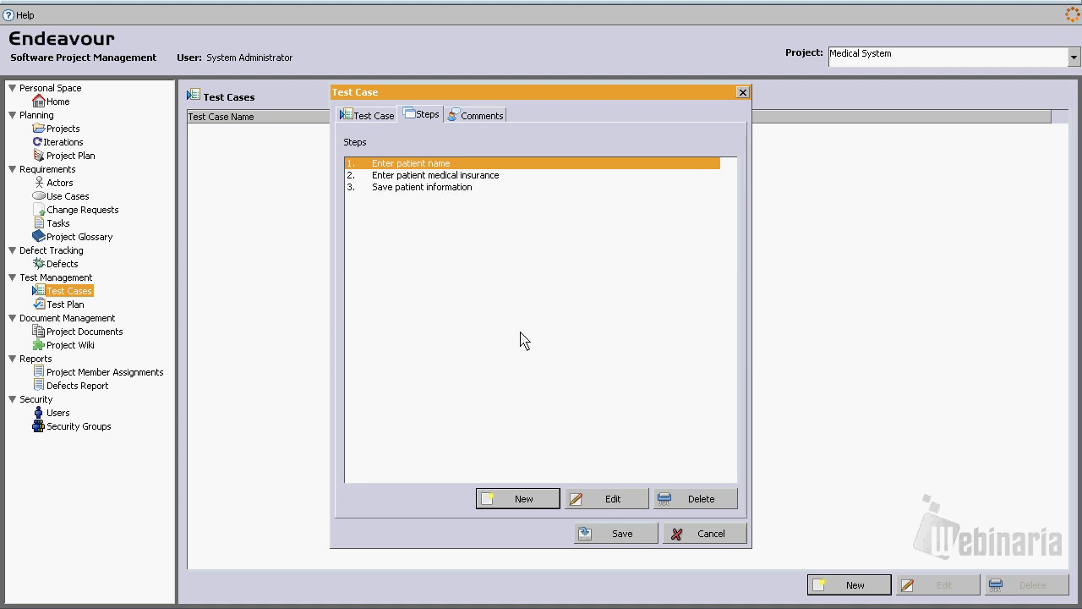
Add the comment 'Make sure that validations work correctly' to the test case
left_click(476, 121)
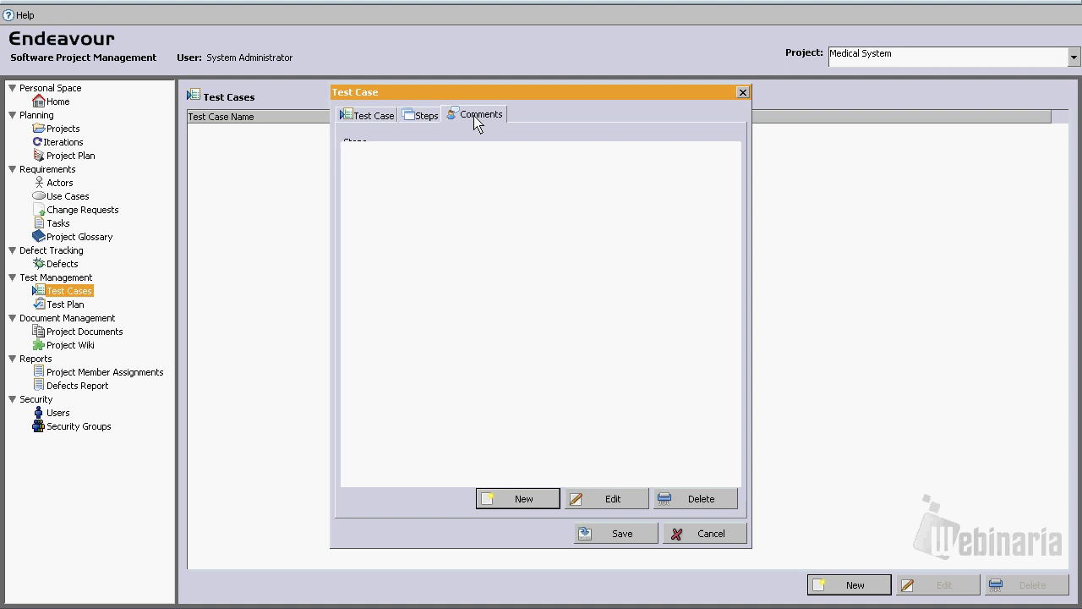
left_click(528, 505)
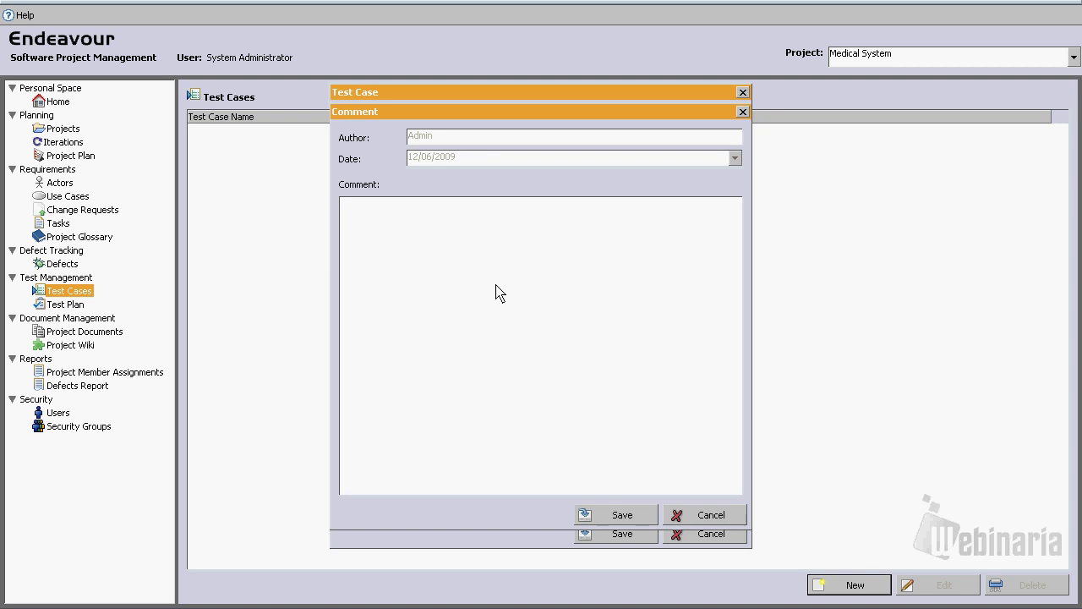
type("Make sure that validations work correctly.")
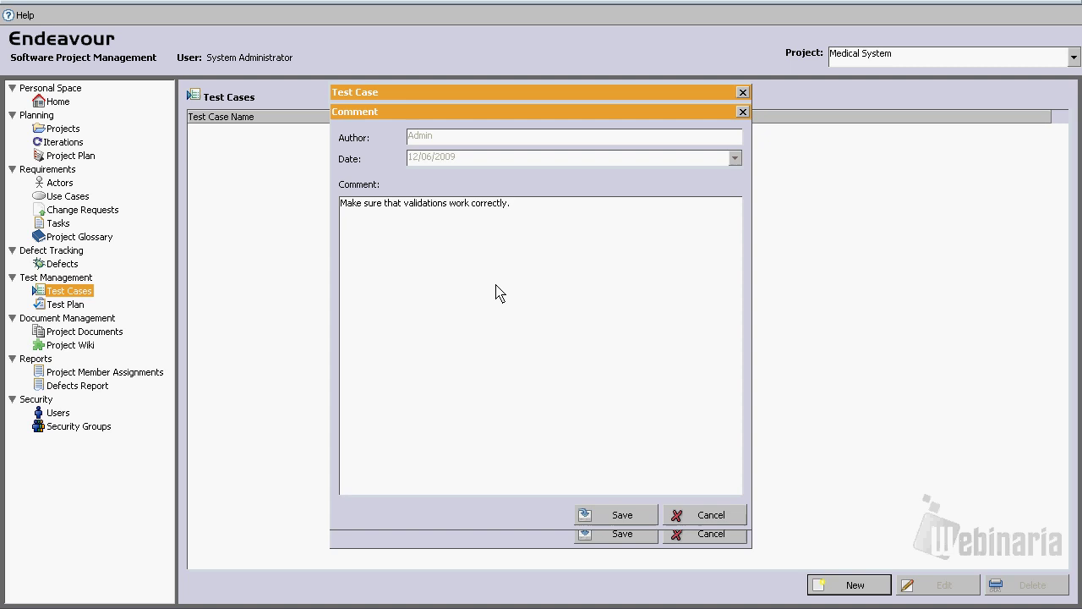
left_click(624, 517)
left_click(527, 336)
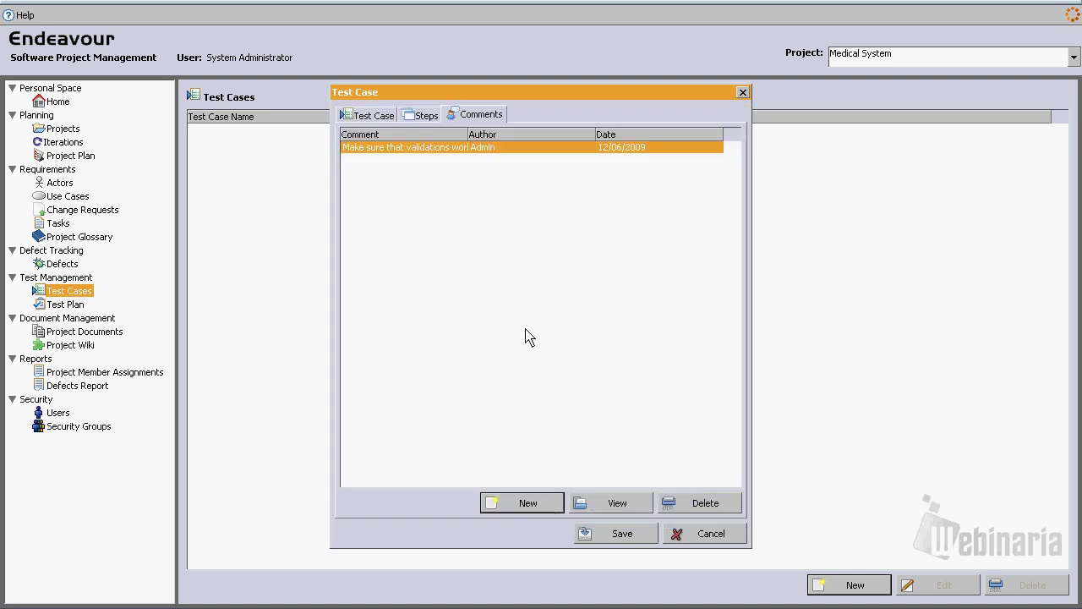
Save Patient registration test into the test case list
left_click(383, 115)
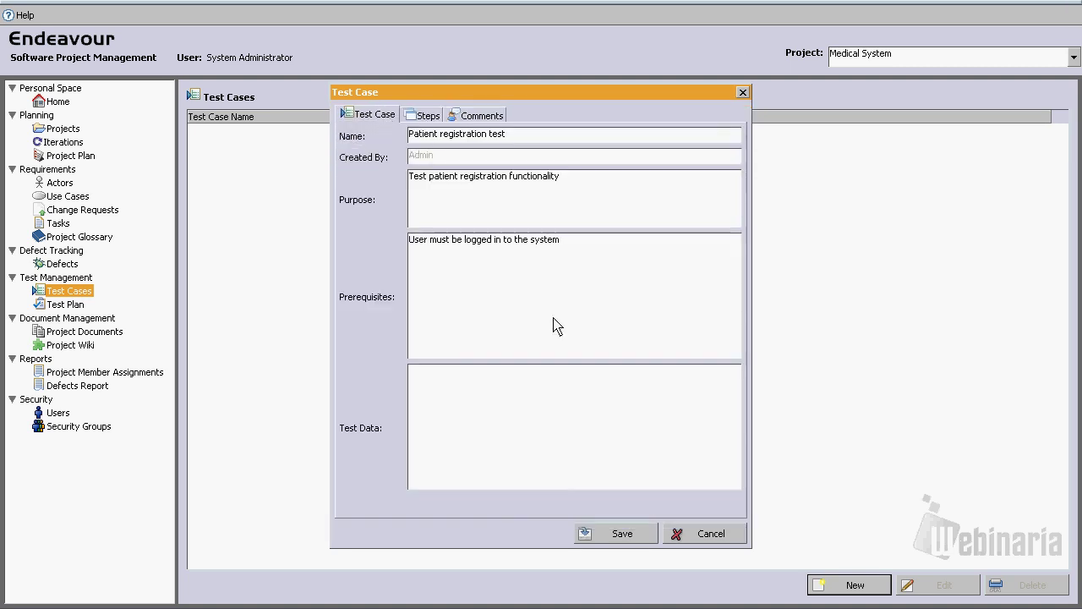
left_click(613, 539)
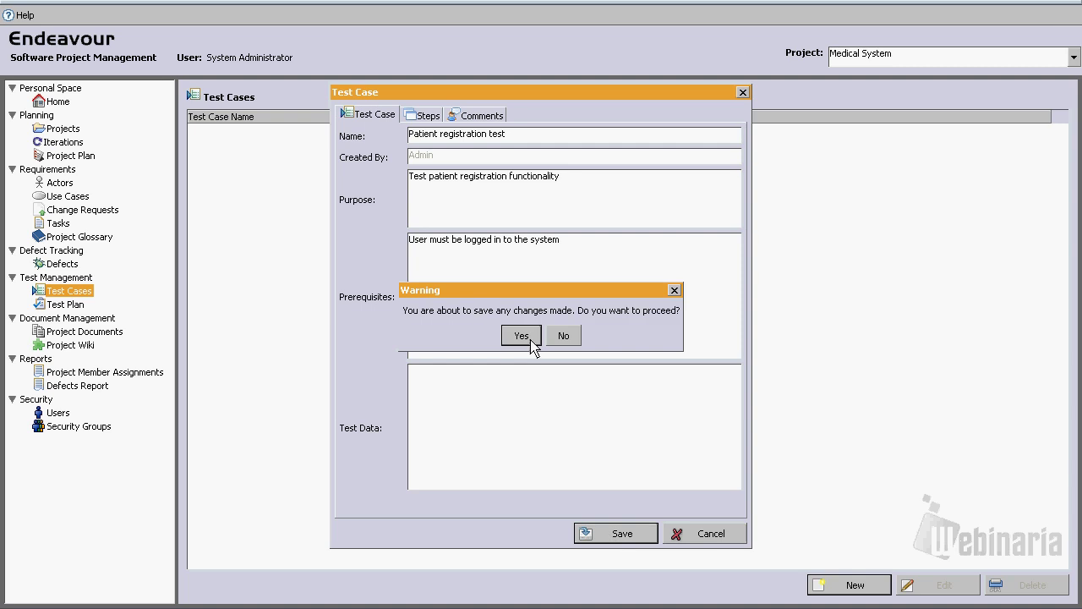
left_click(531, 340)
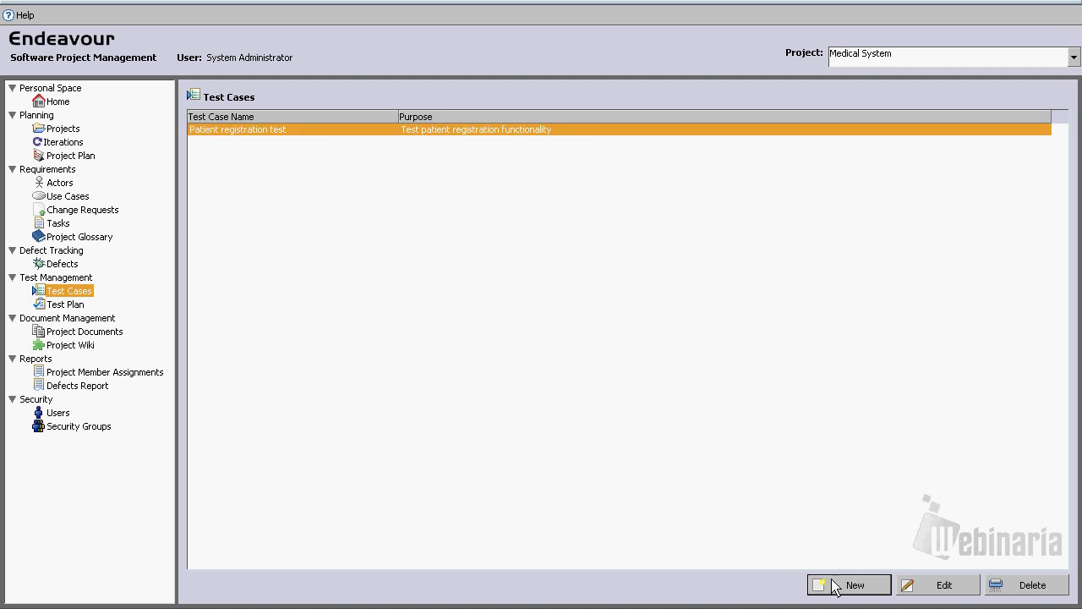
Start a second test case 'Login test' with purpose 'Test the login page'
left_click(837, 585)
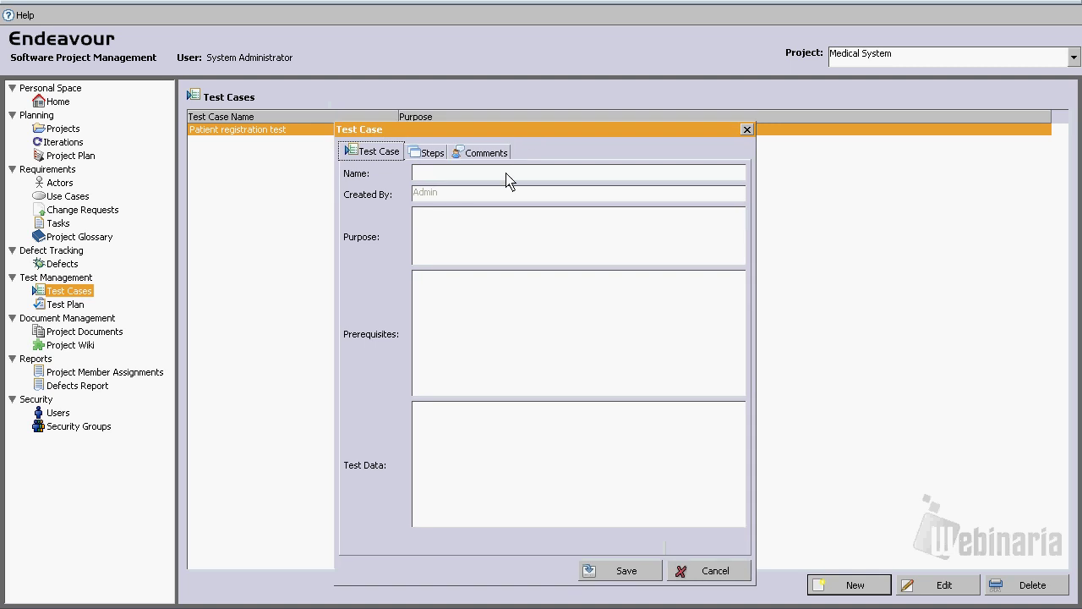
left_click(497, 174)
type("Login test")
left_click(478, 227)
type("Test the login")
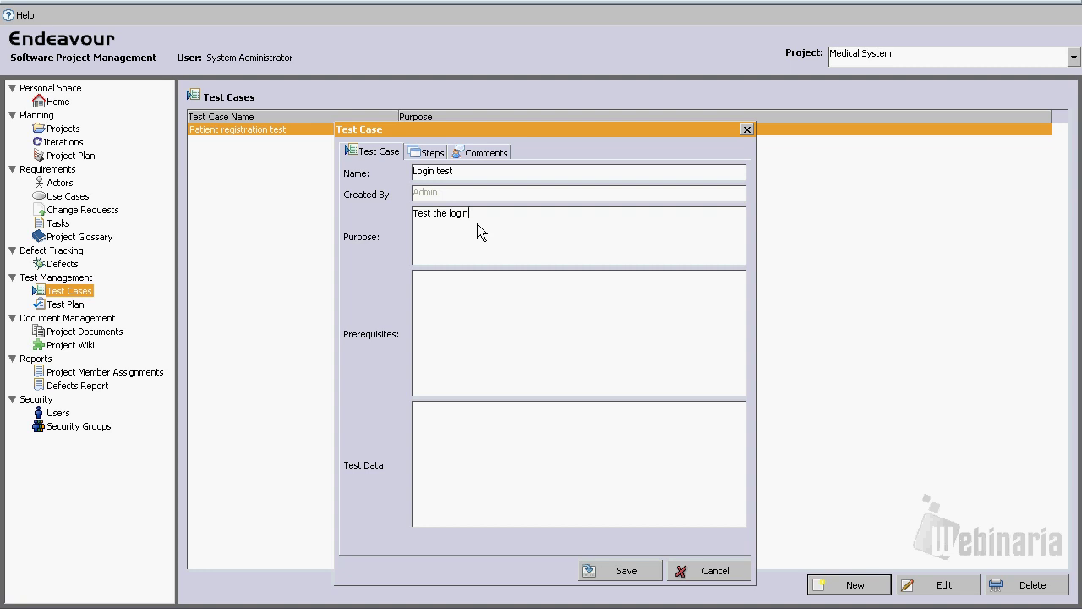
type(" page")
left_click(499, 329)
Add the steps 'Enter user name' and 'Enter password' to Login test
left_click(433, 153)
left_click(520, 536)
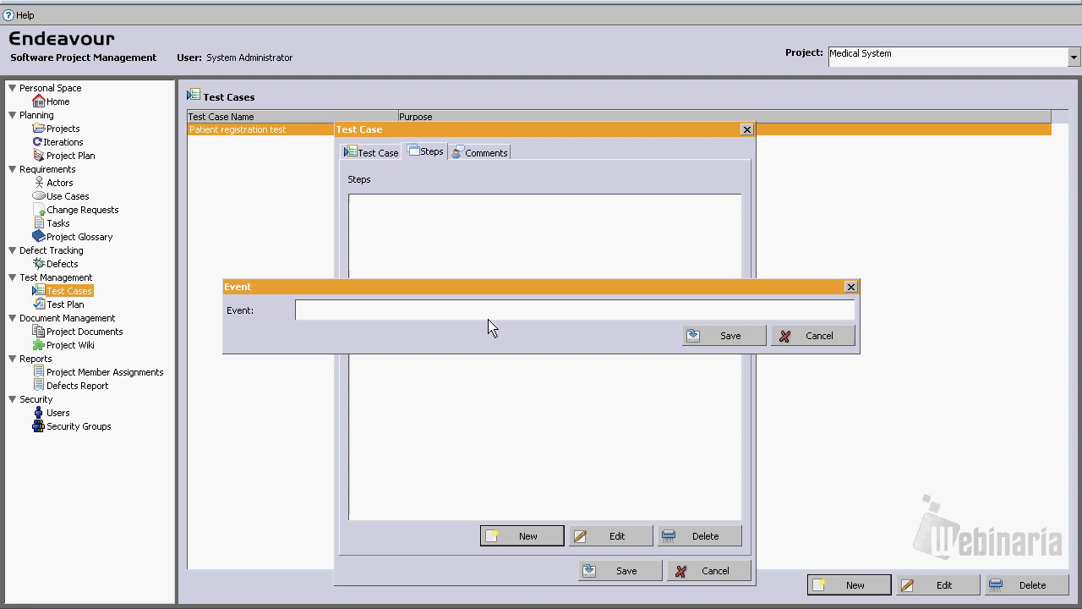
type("Enter user name")
left_click(729, 336)
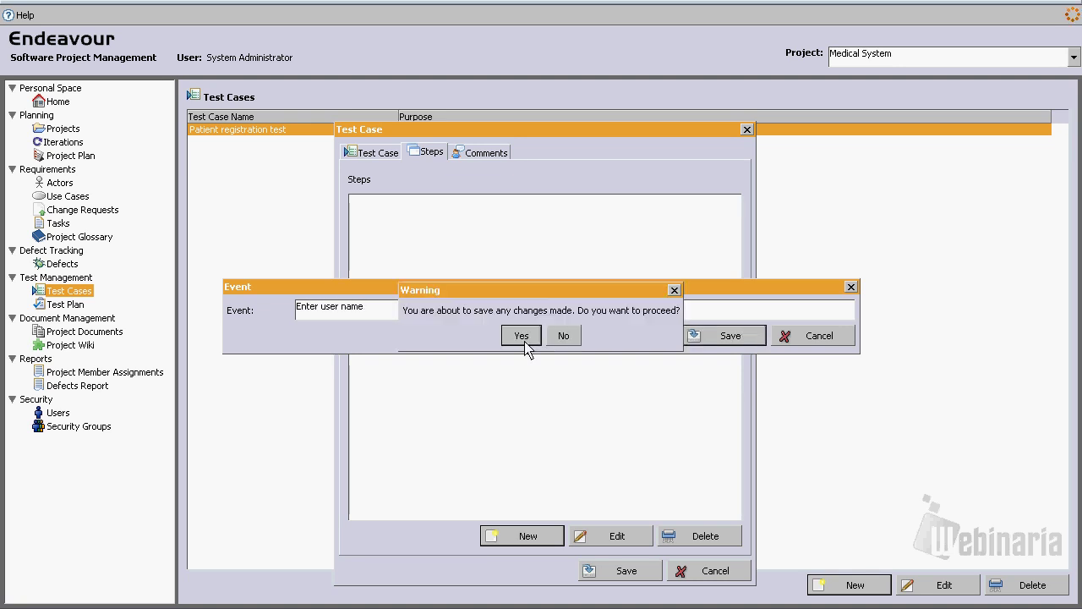
left_click(518, 336)
left_click(526, 536)
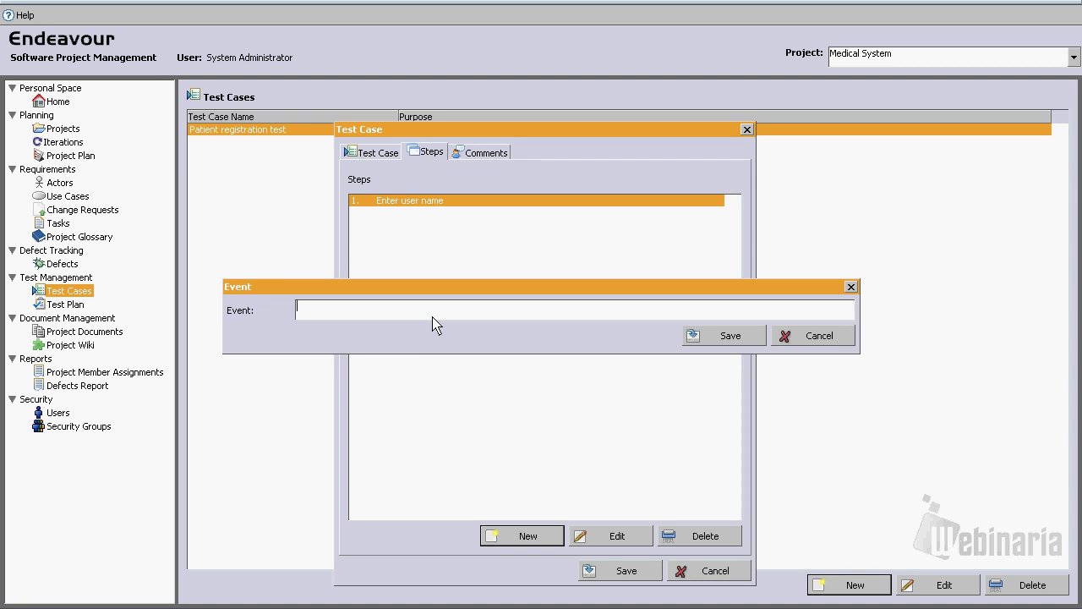
type("Enter password")
left_click(693, 336)
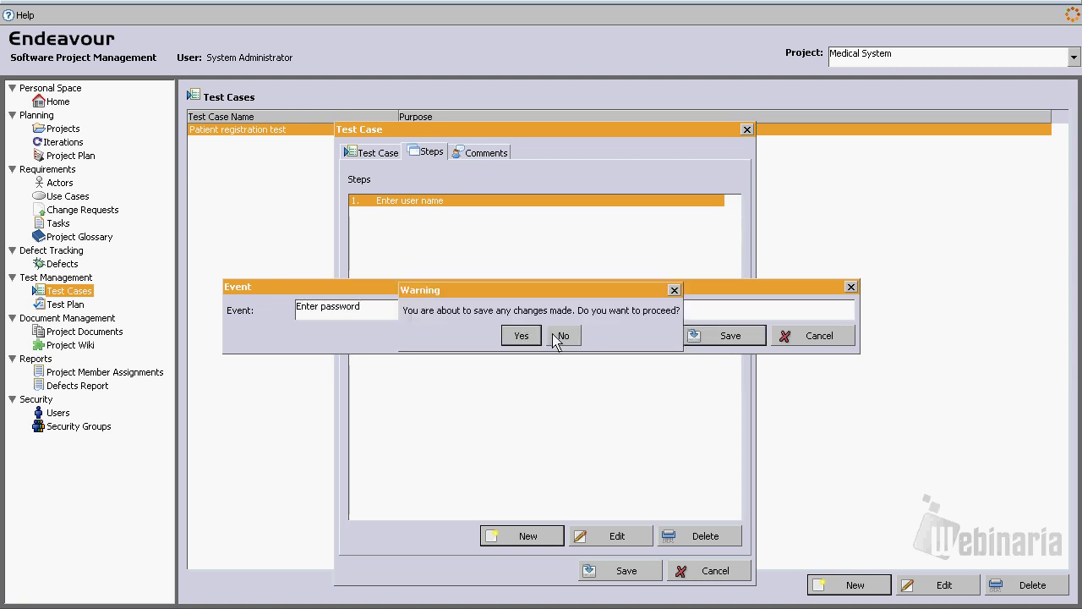
left_click(536, 336)
Save Login test into the test case list
left_click(489, 160)
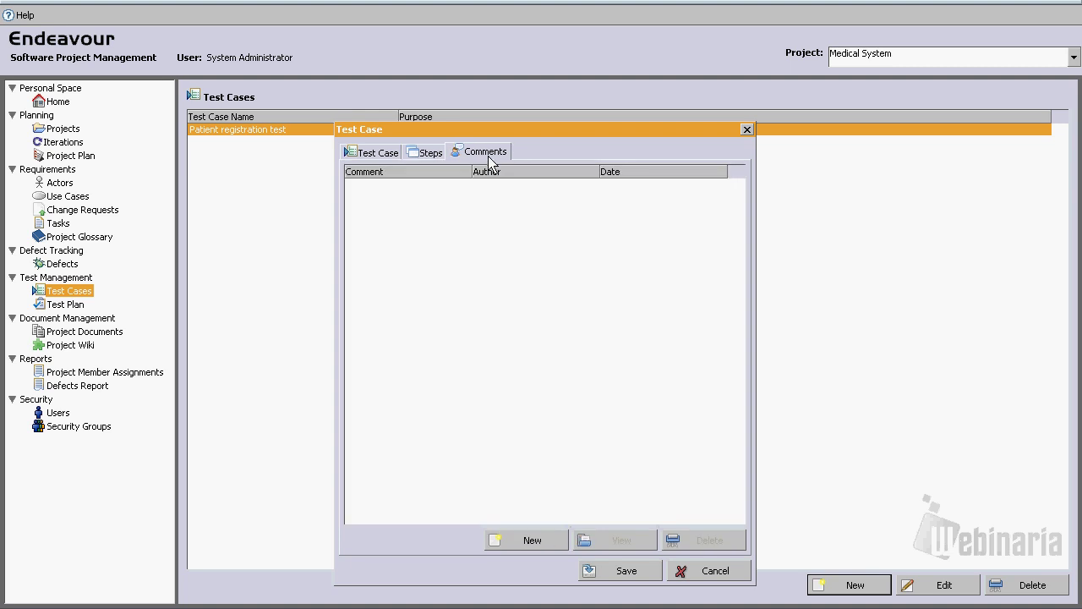
left_click(434, 162)
left_click(390, 162)
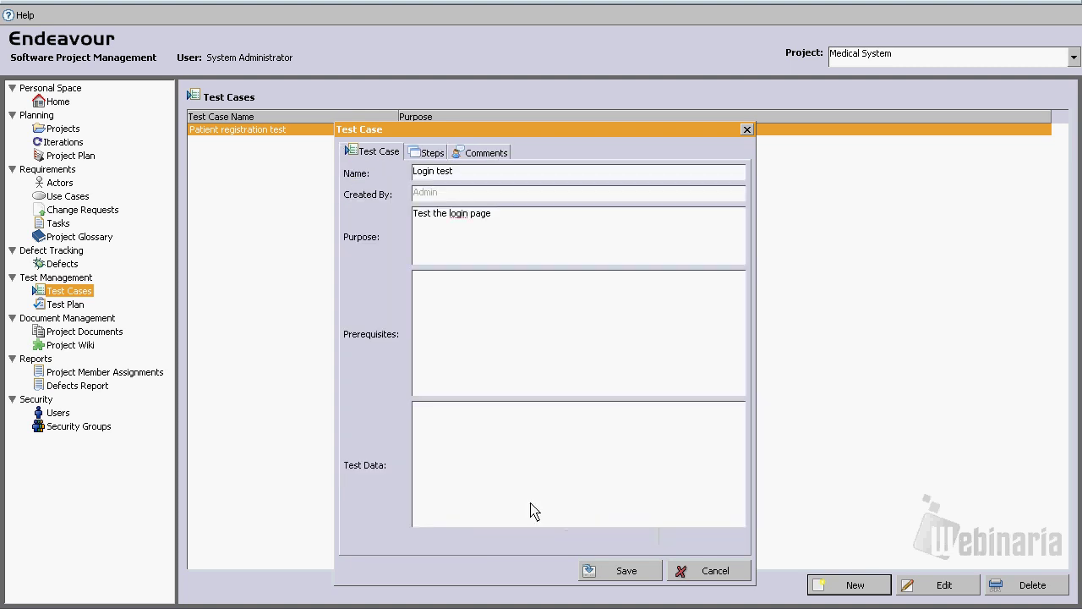
left_click(602, 570)
left_click(518, 337)
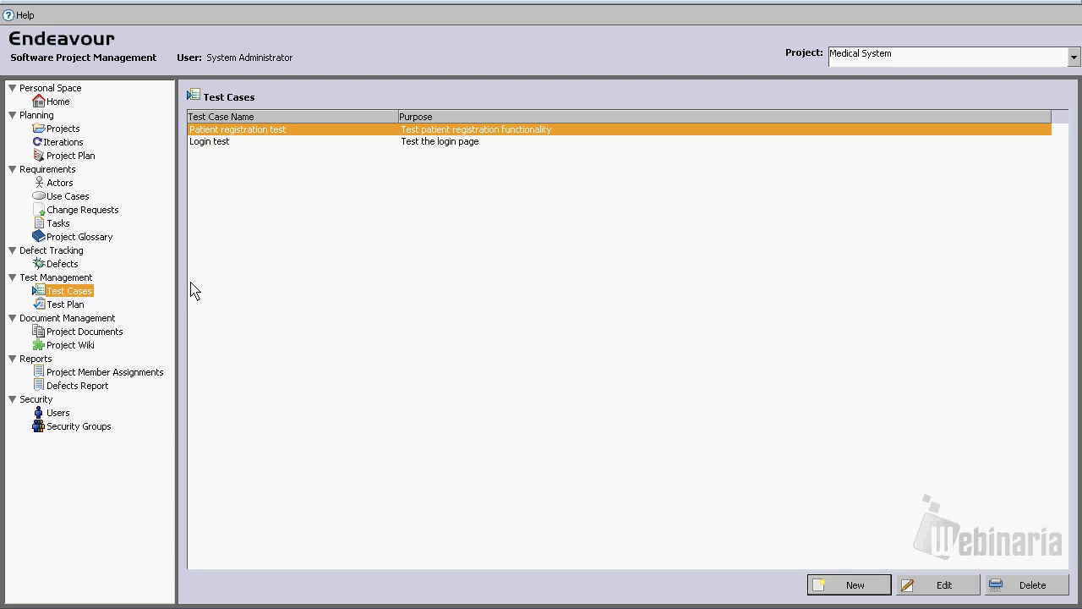
Create a new test plan named 'Medical System test plan'
left_click(68, 306)
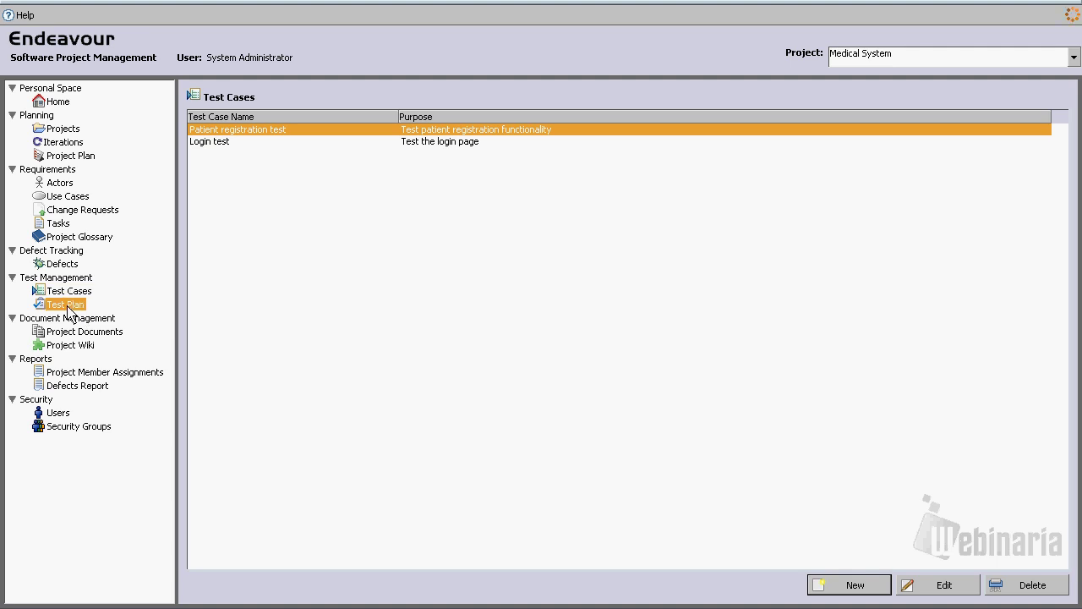
left_click(852, 585)
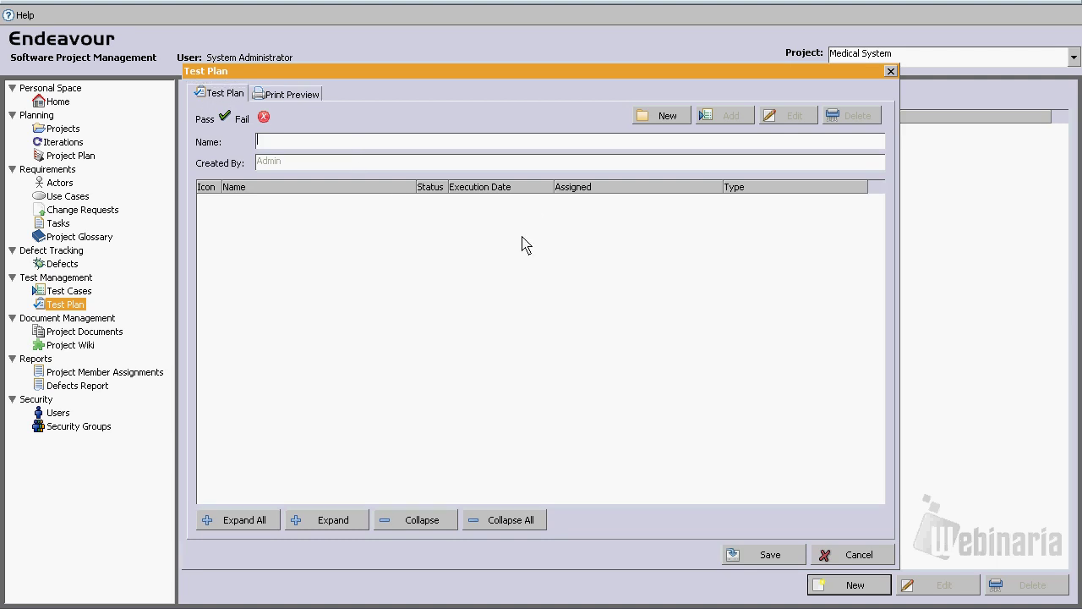
type("Medical System test plan")
Add folders 'Patient functionality' and 'Login functionality' to the test plan
left_click(667, 118)
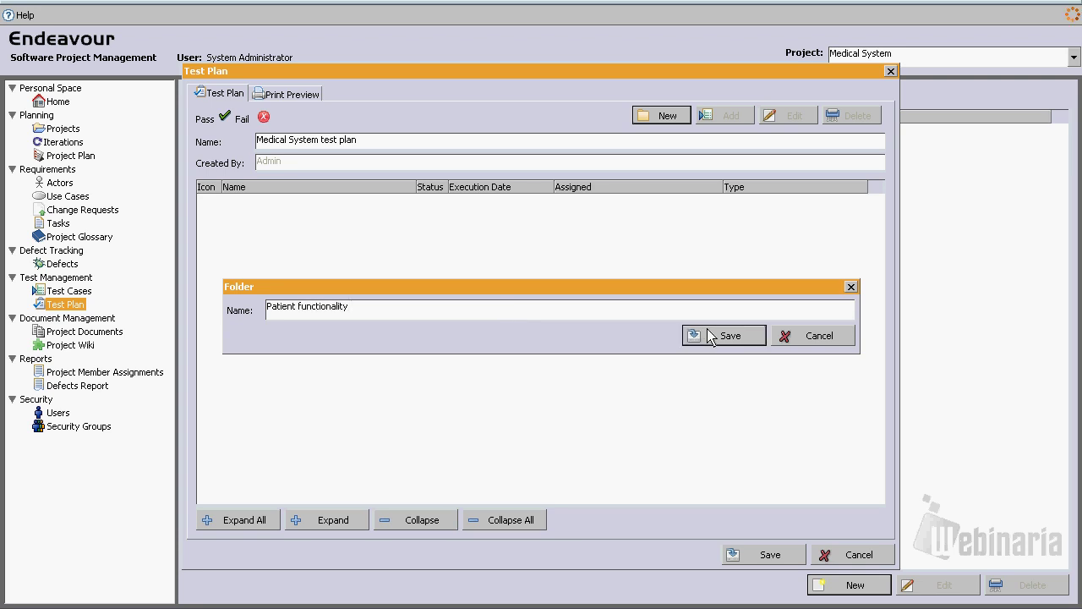
left_click(710, 336)
left_click(511, 337)
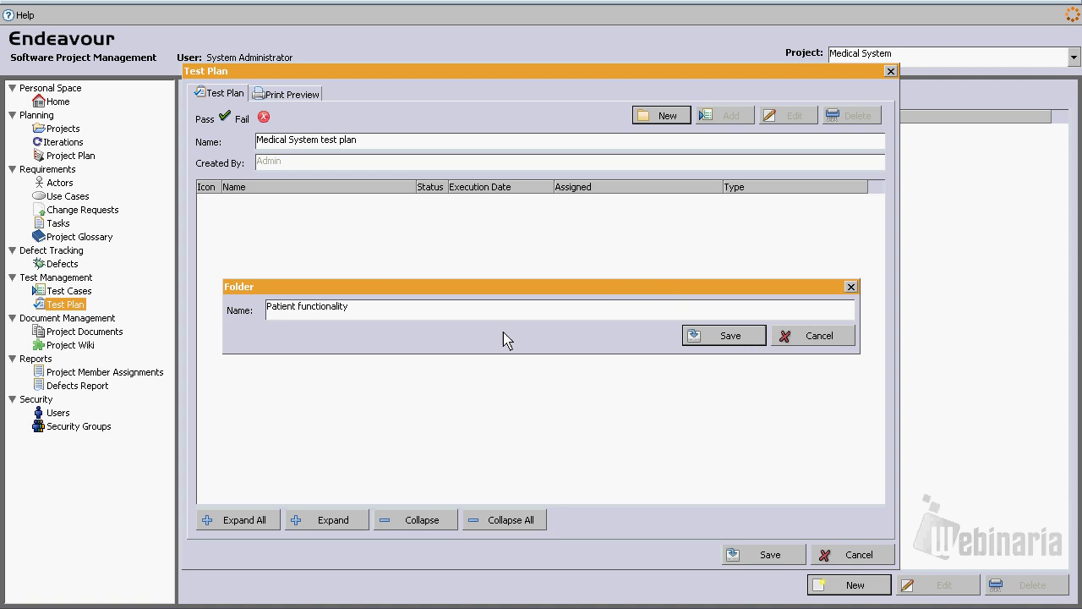
left_click(663, 115)
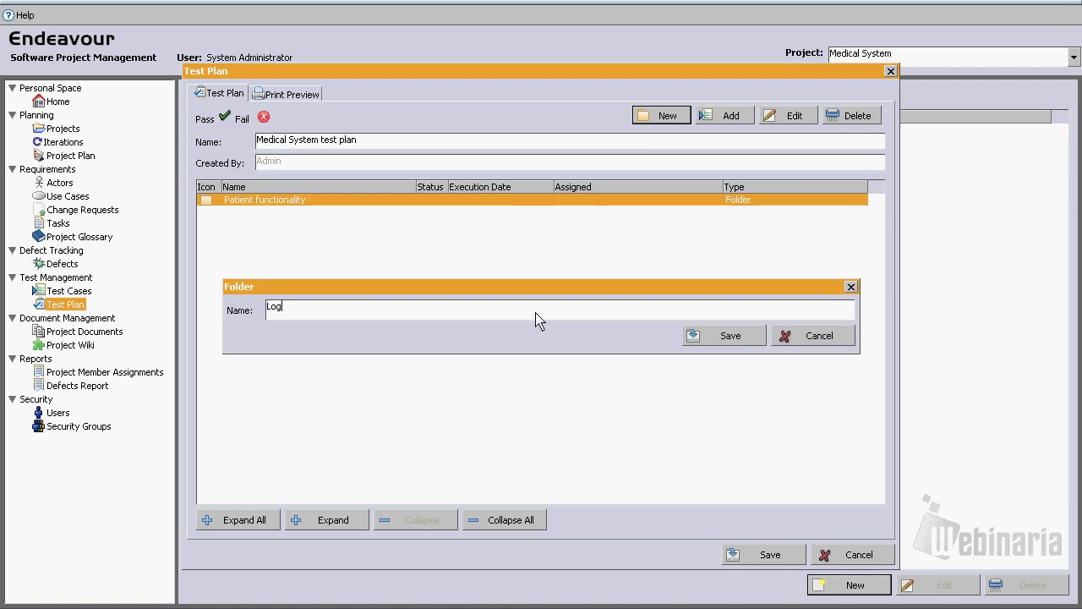
type("Login functionality")
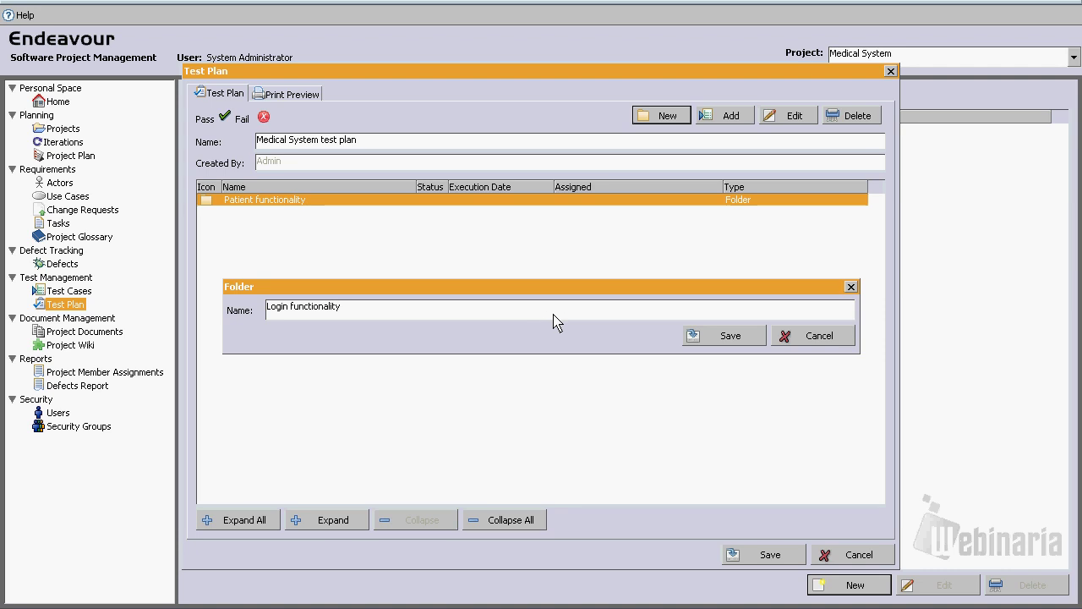
left_click(693, 335)
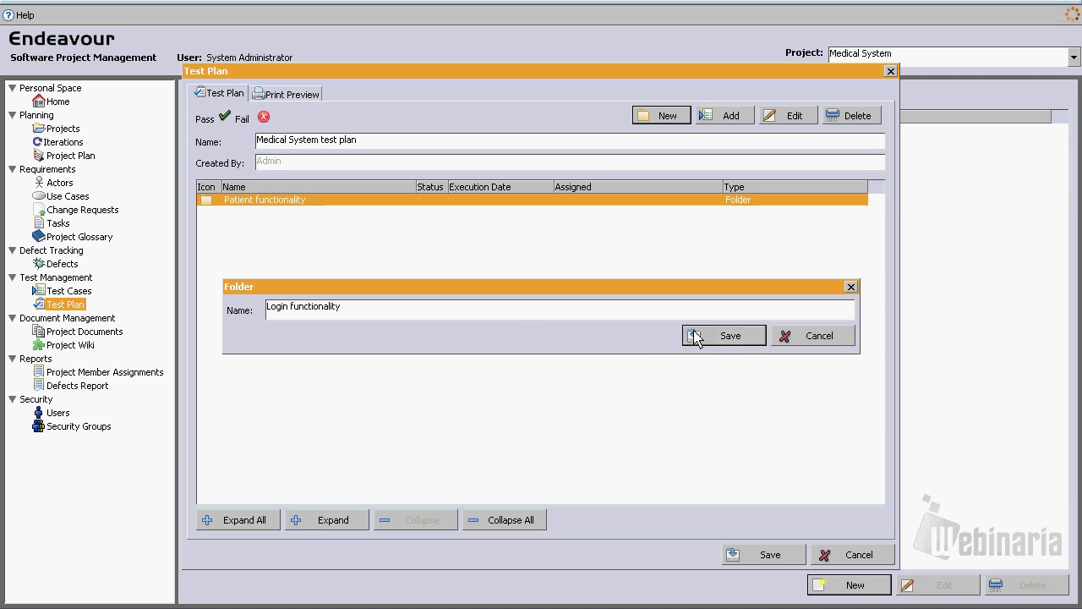
left_click(525, 340)
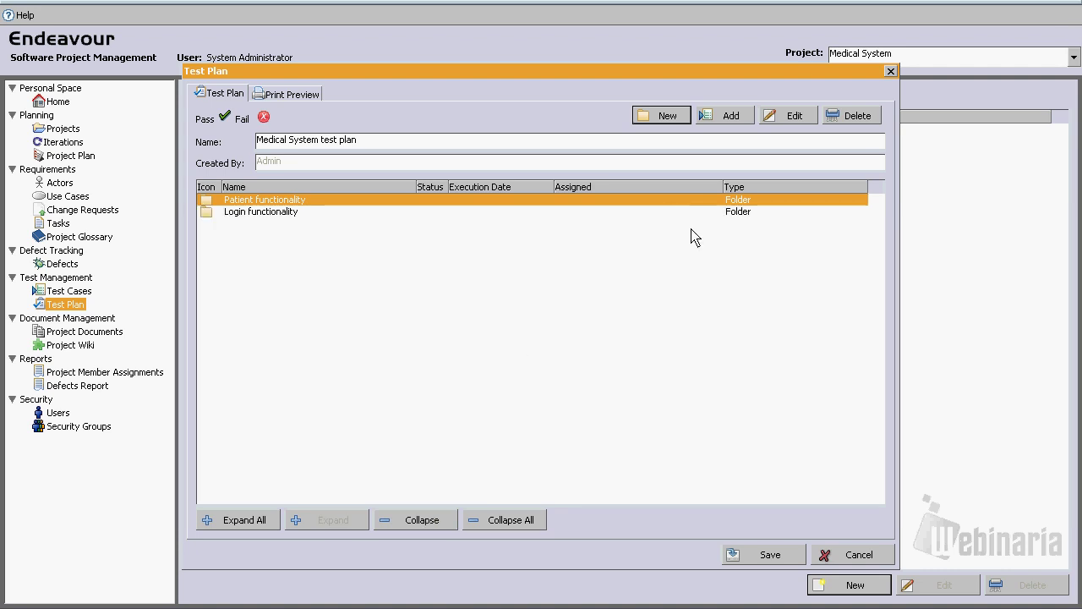
Add Patient registration test to the Patient functionality folder
left_click(731, 122)
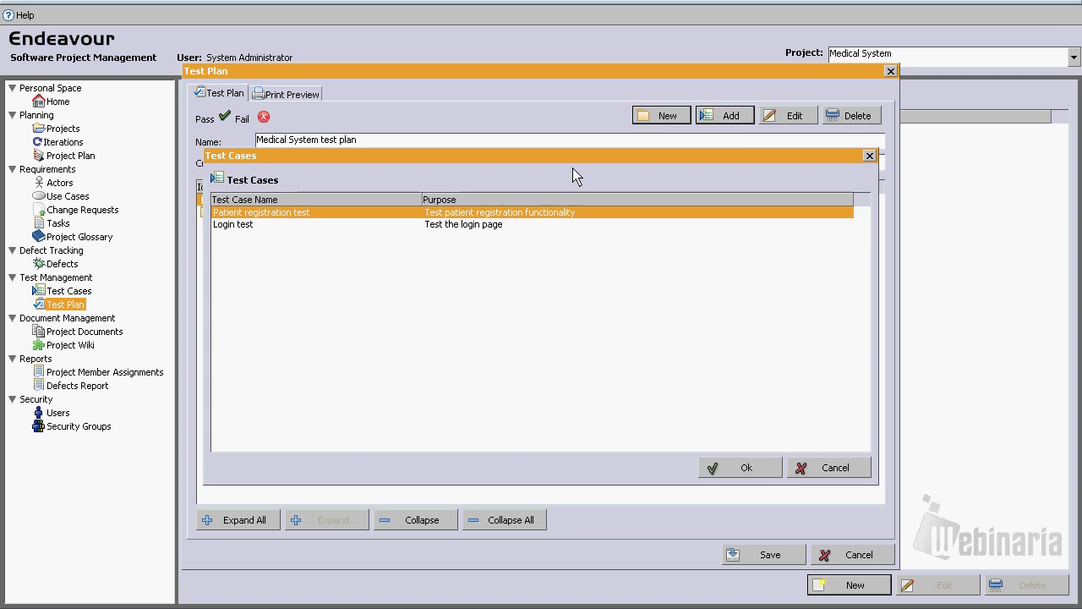
left_click_drag(560, 164, 629, 232)
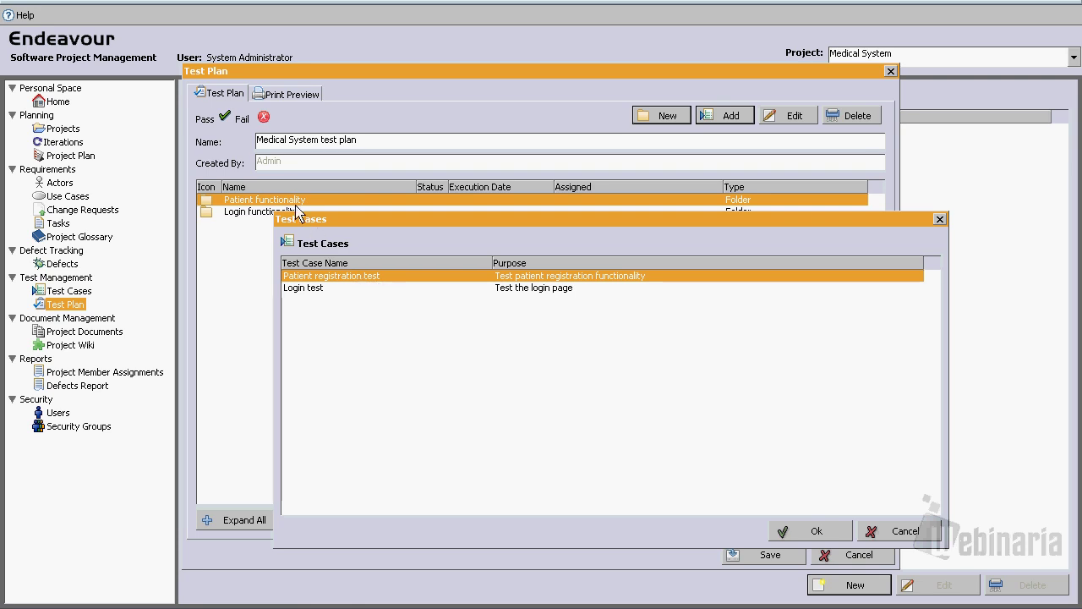
left_click(802, 535)
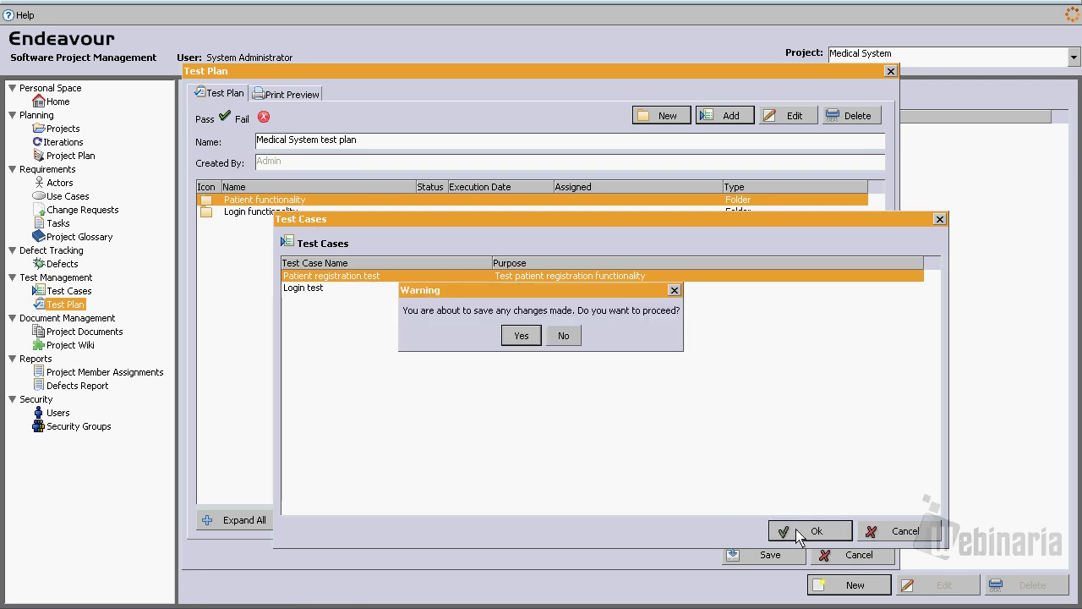
left_click(519, 333)
Add Login test to the Login functionality folder
left_click(290, 224)
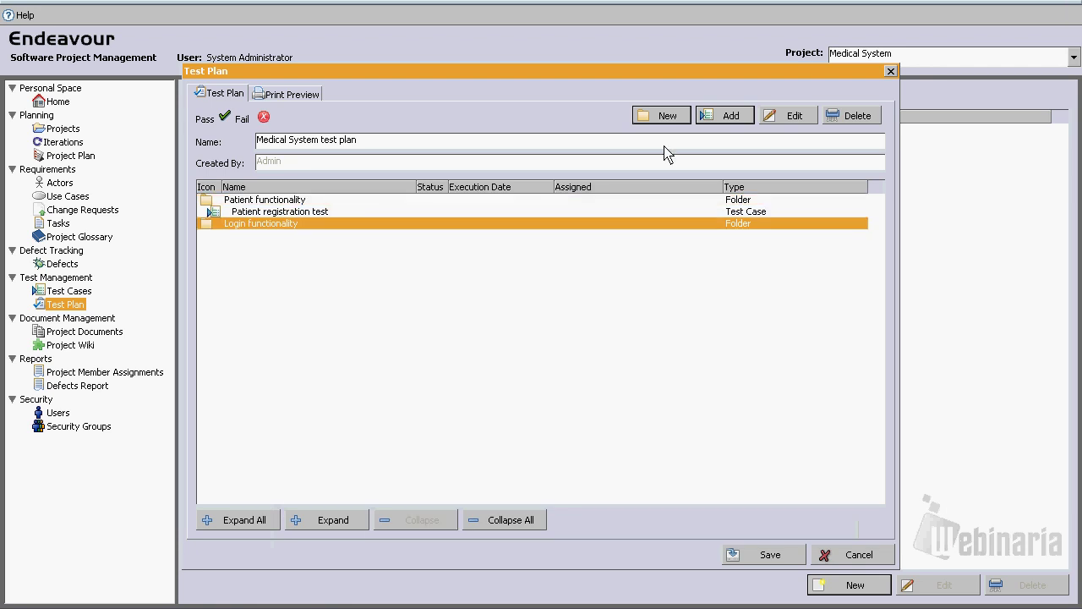
left_click(708, 122)
left_click_drag(461, 161, 506, 228)
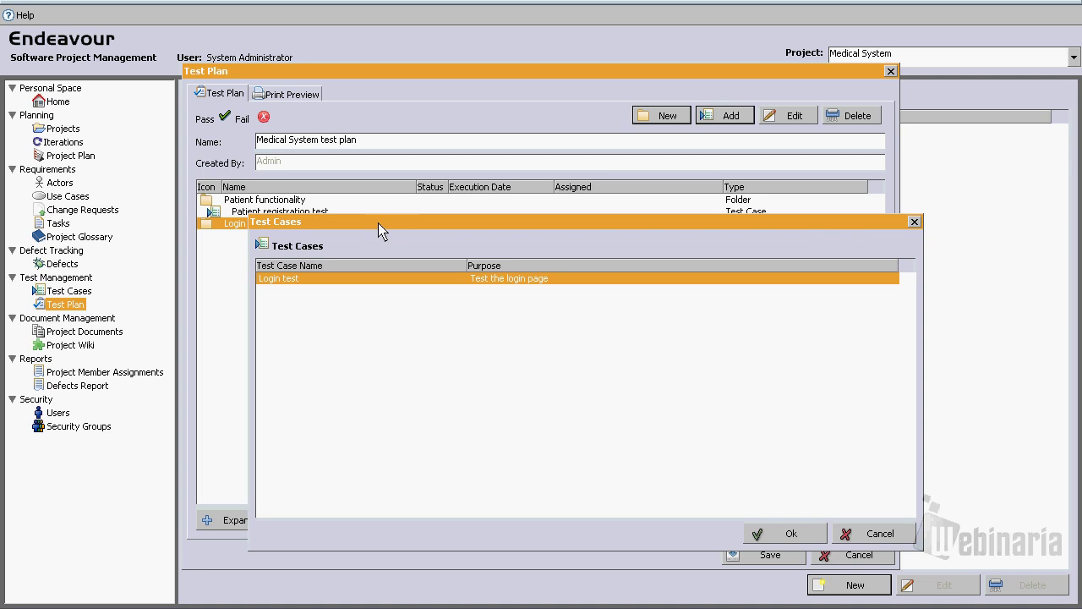
left_click_drag(380, 223, 412, 257)
left_click(792, 565)
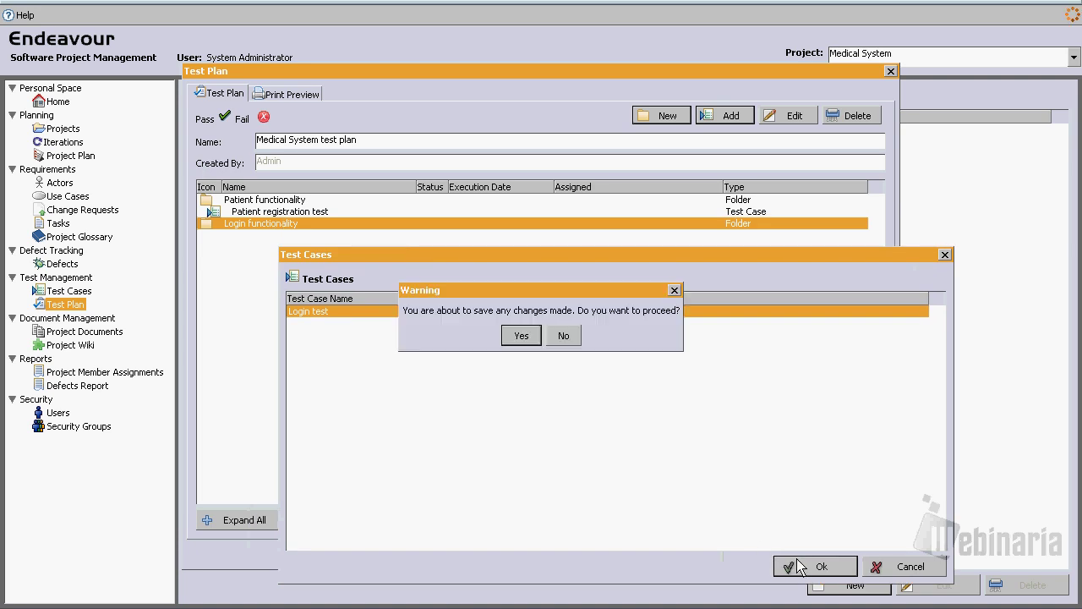
left_click(532, 337)
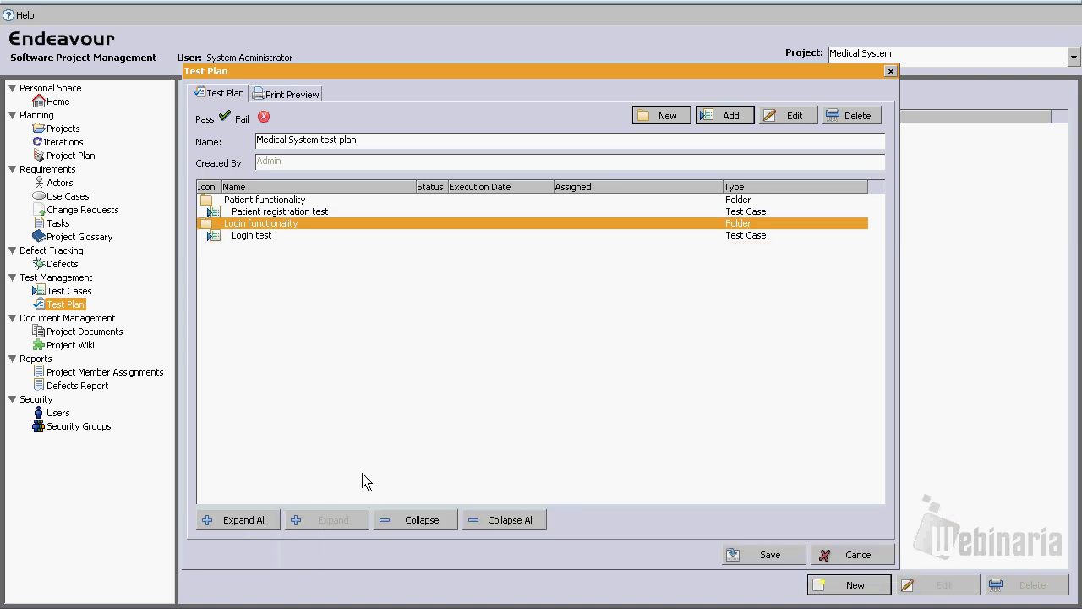
Save the Medical System test plan, reopen it, and expand both folders to show their test cases
left_click(763, 554)
left_click(527, 338)
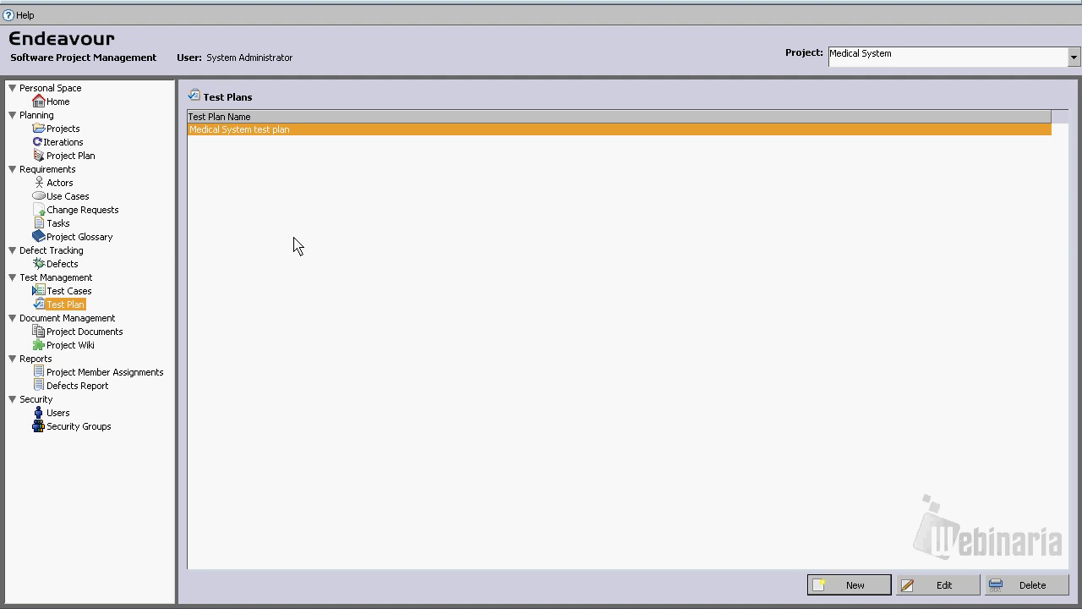
double_click(297, 133)
left_click(269, 520)
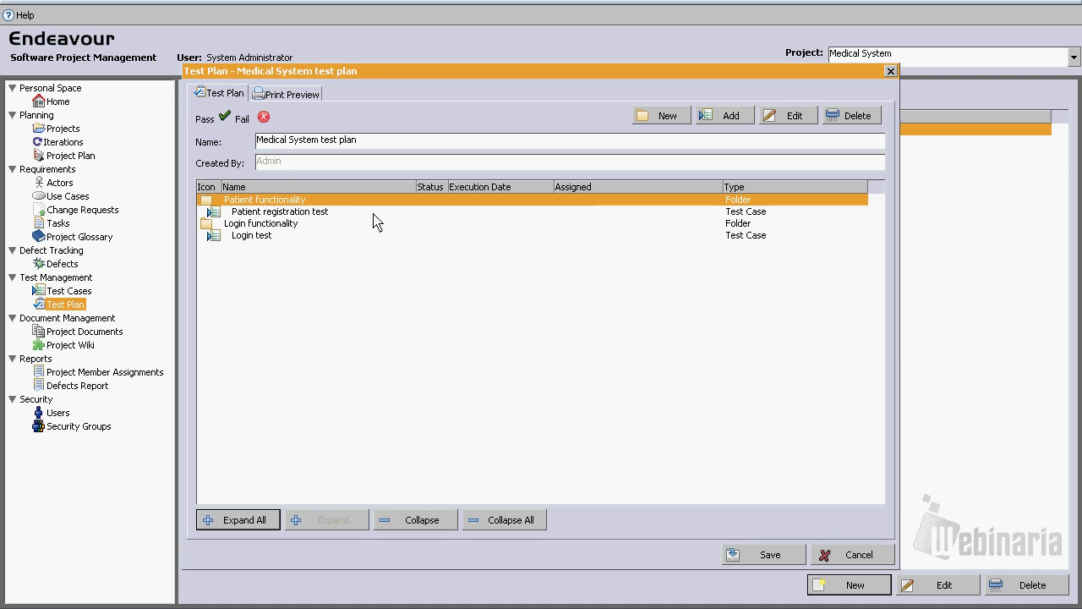
left_click(317, 213)
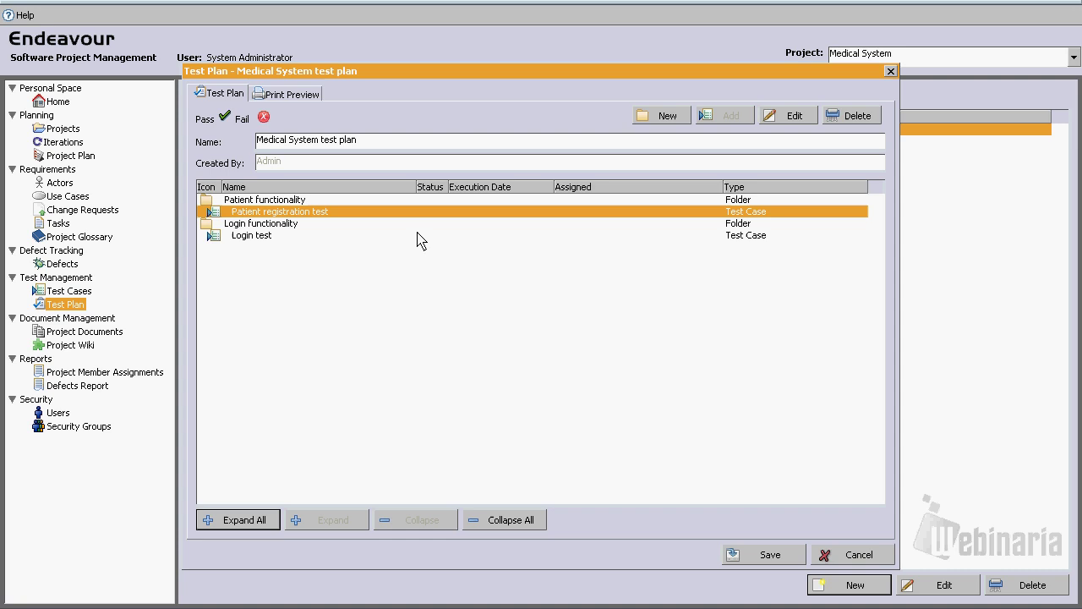
Open the Patient registration test and review its Steps and Comments tabs
double_click(333, 218)
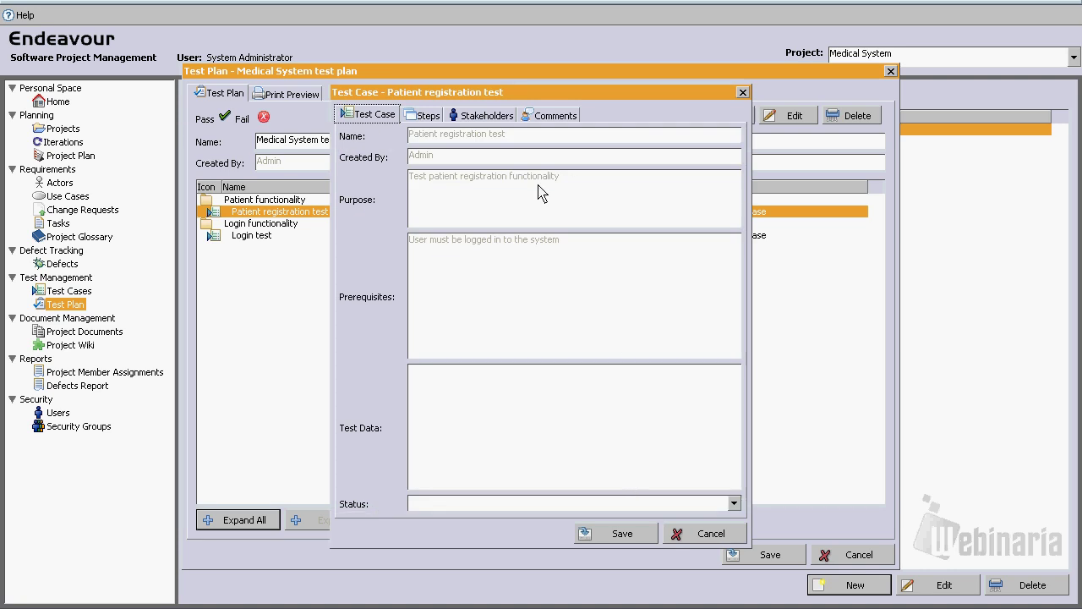
left_click(514, 240)
left_click(518, 176)
left_click(433, 116)
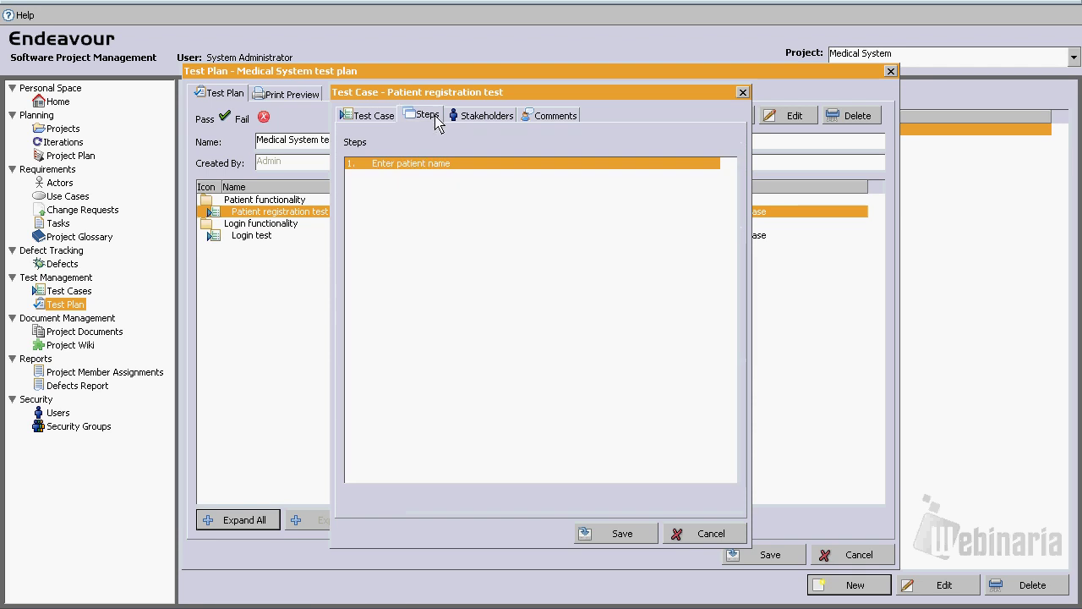
left_click(378, 119)
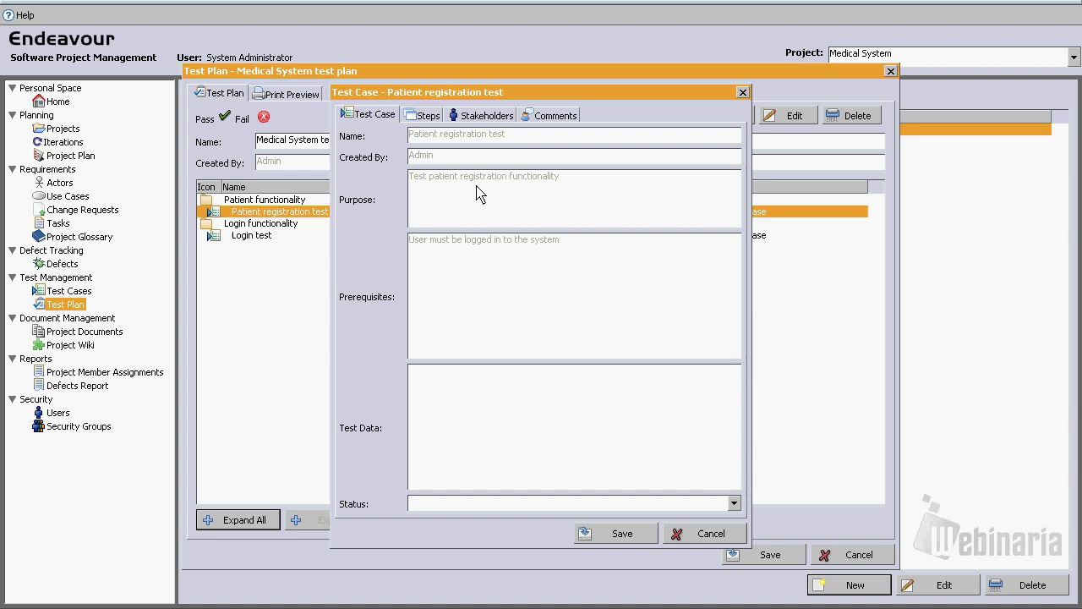
left_click(546, 121)
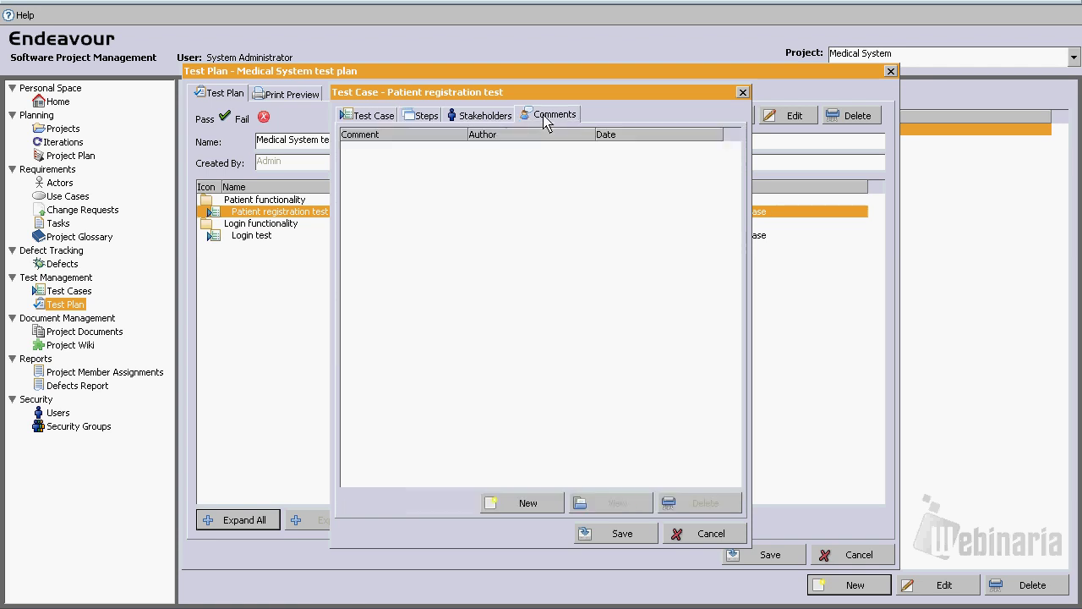
left_click(379, 116)
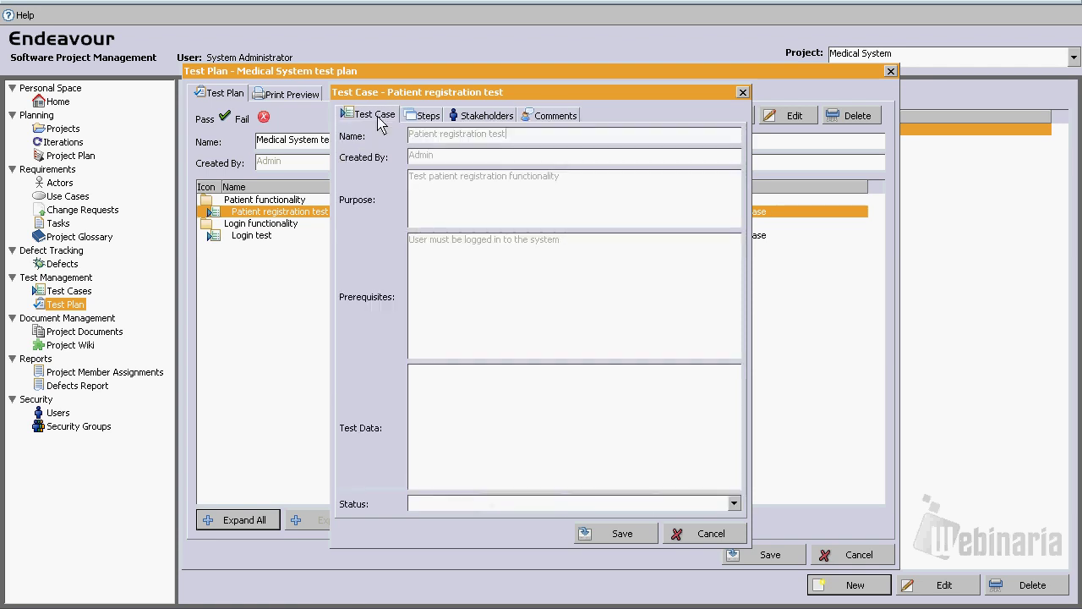
left_click(545, 121)
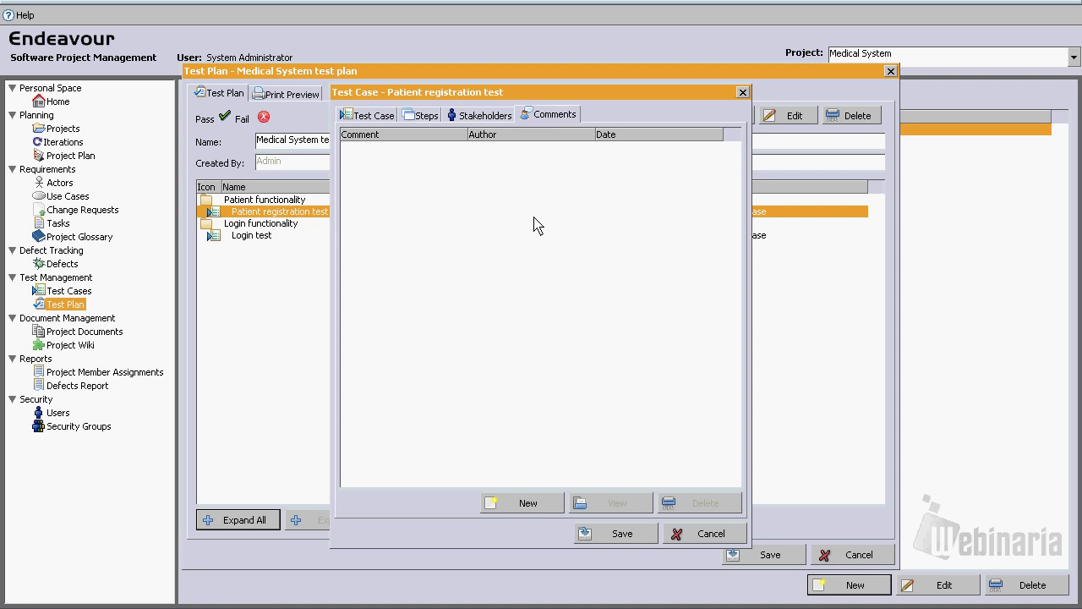
left_click(375, 116)
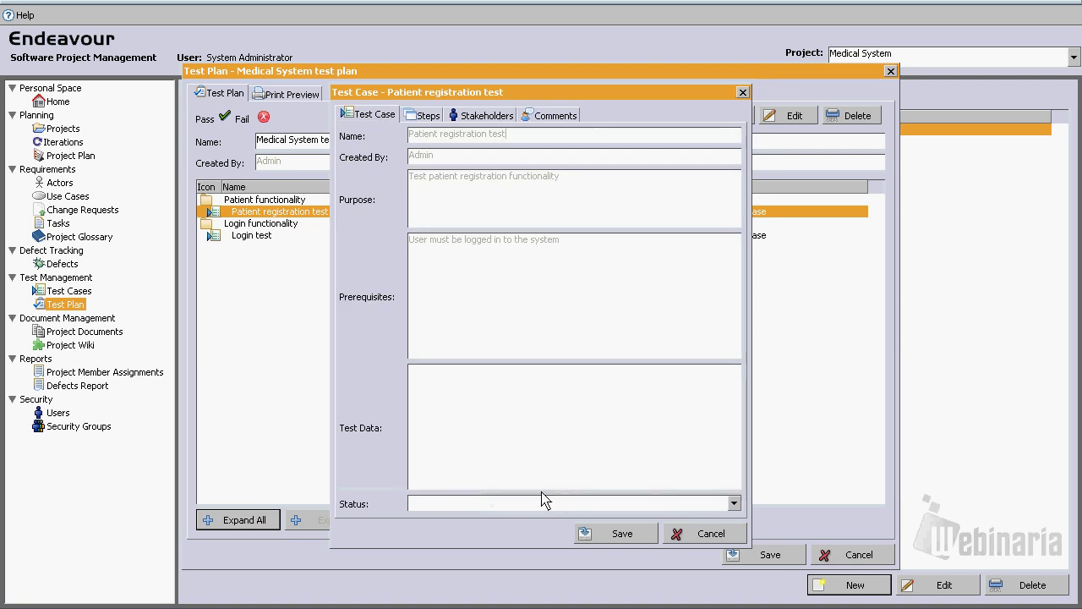
Set the Patient registration test status to Fail and save the result
left_click(519, 505)
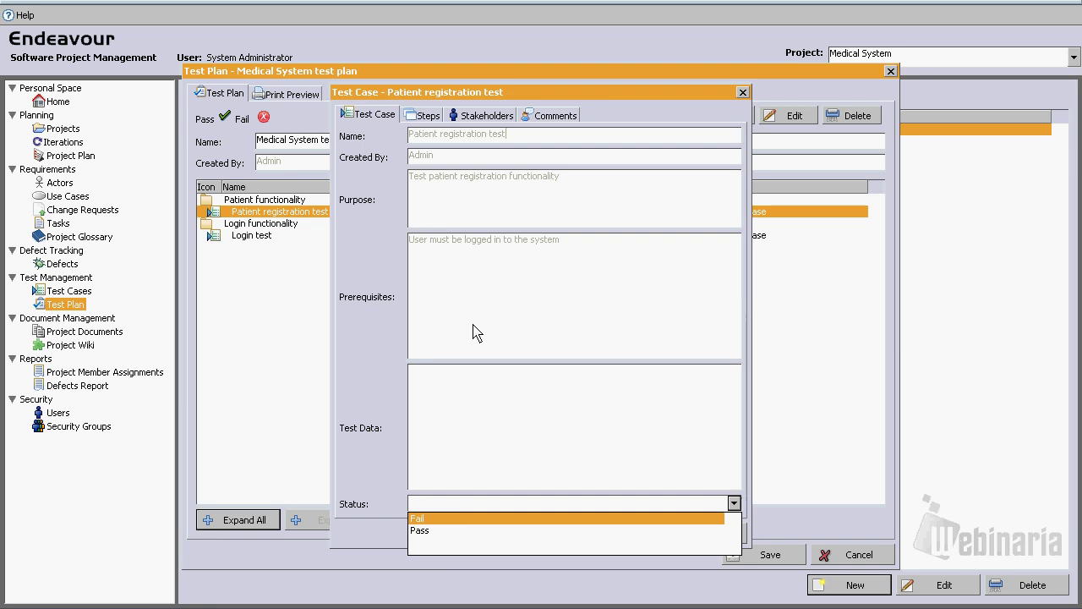
left_click(447, 521)
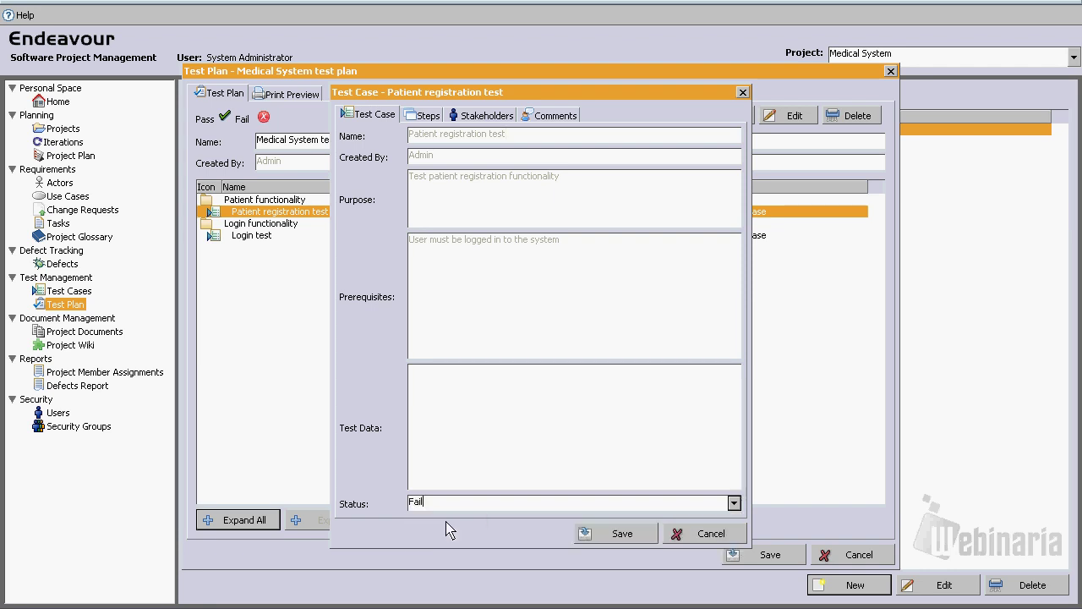
left_click(581, 533)
left_click(513, 338)
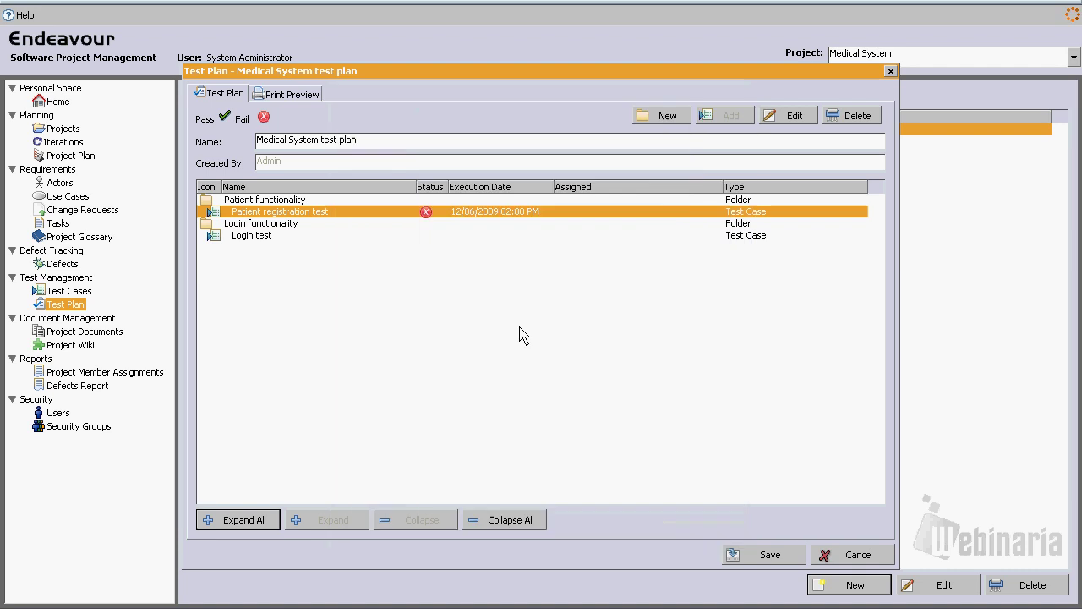
Mark the Login test as Pass, save it, then save the Medical System test plan
left_click(387, 236)
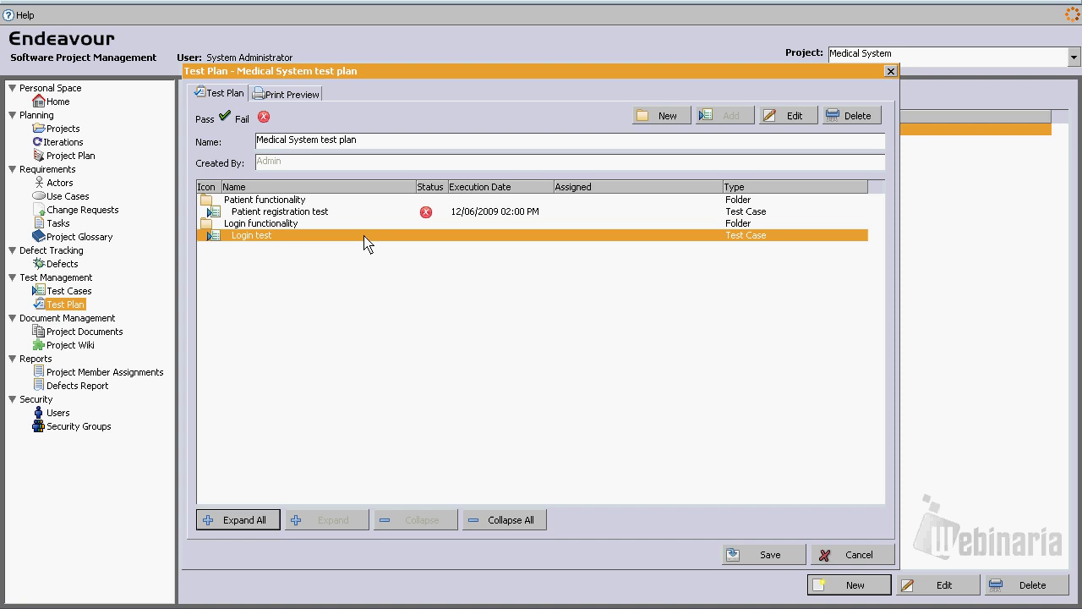
left_click(476, 504)
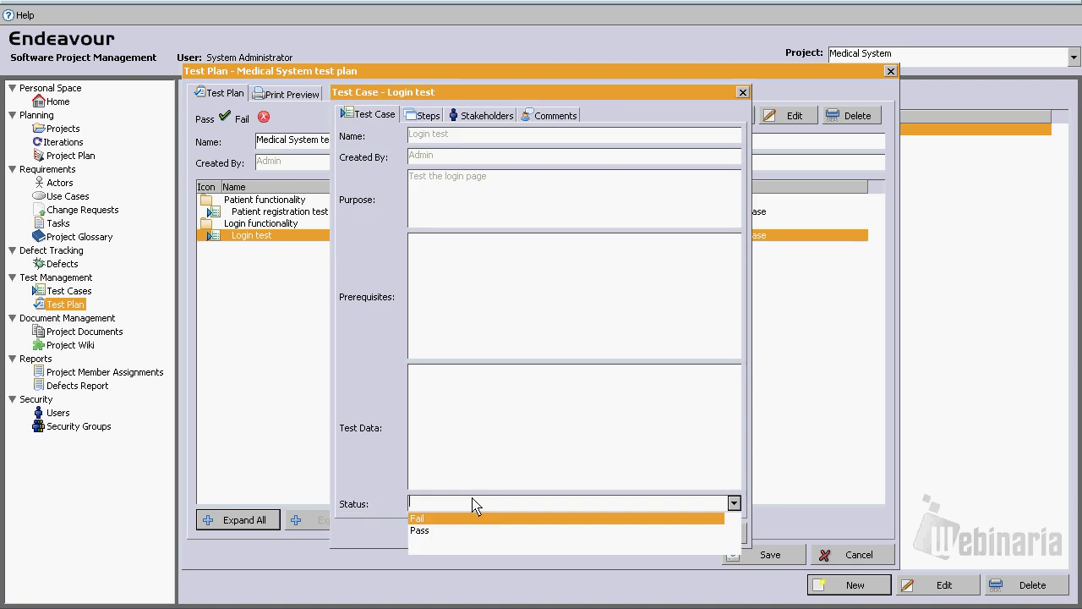
left_click(438, 531)
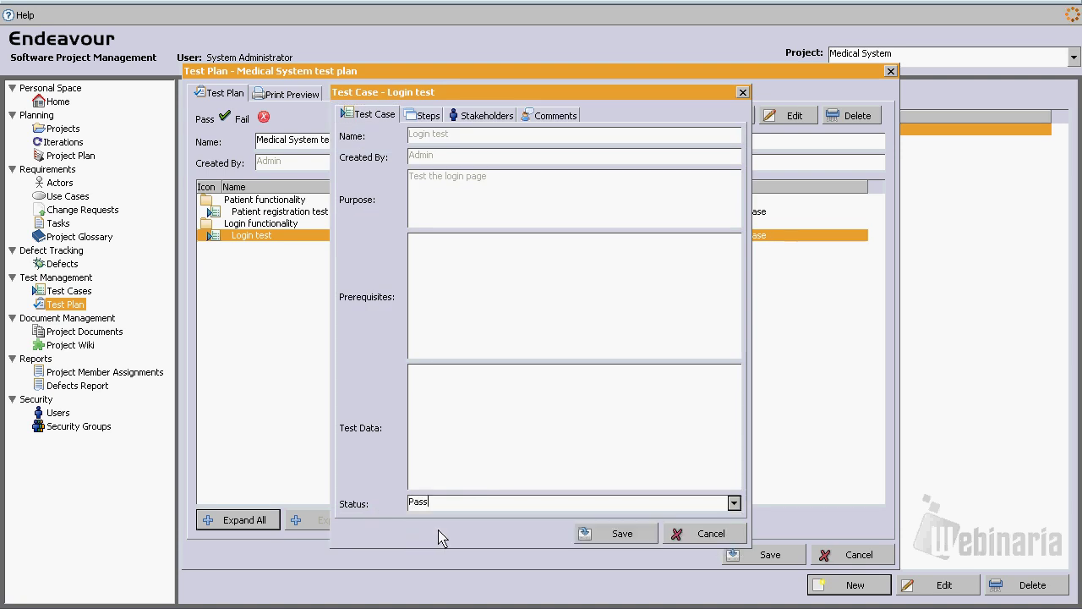
left_click(611, 534)
left_click(519, 335)
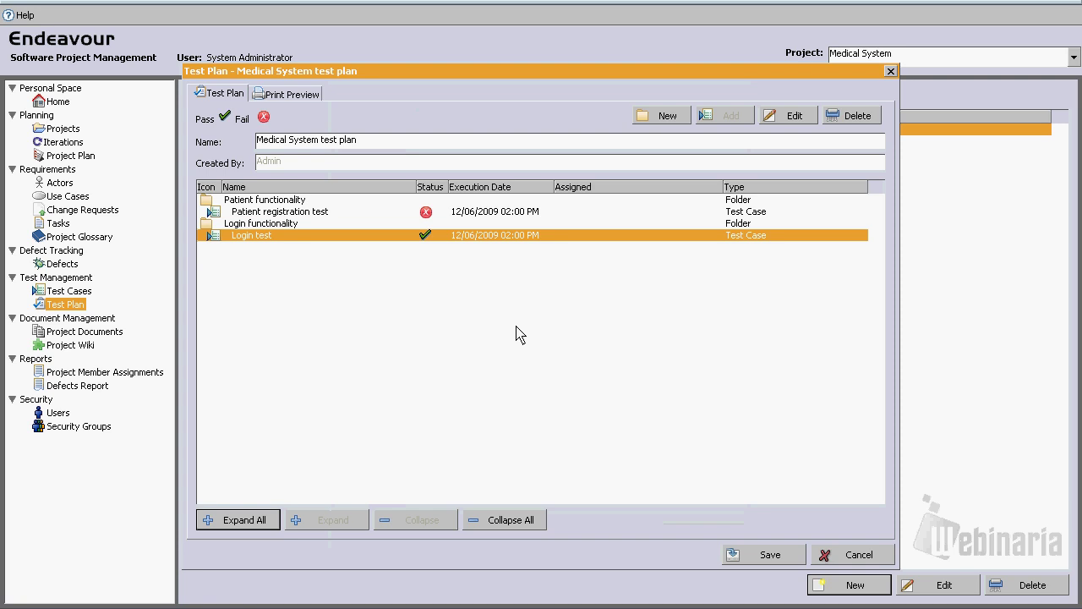
left_click(767, 556)
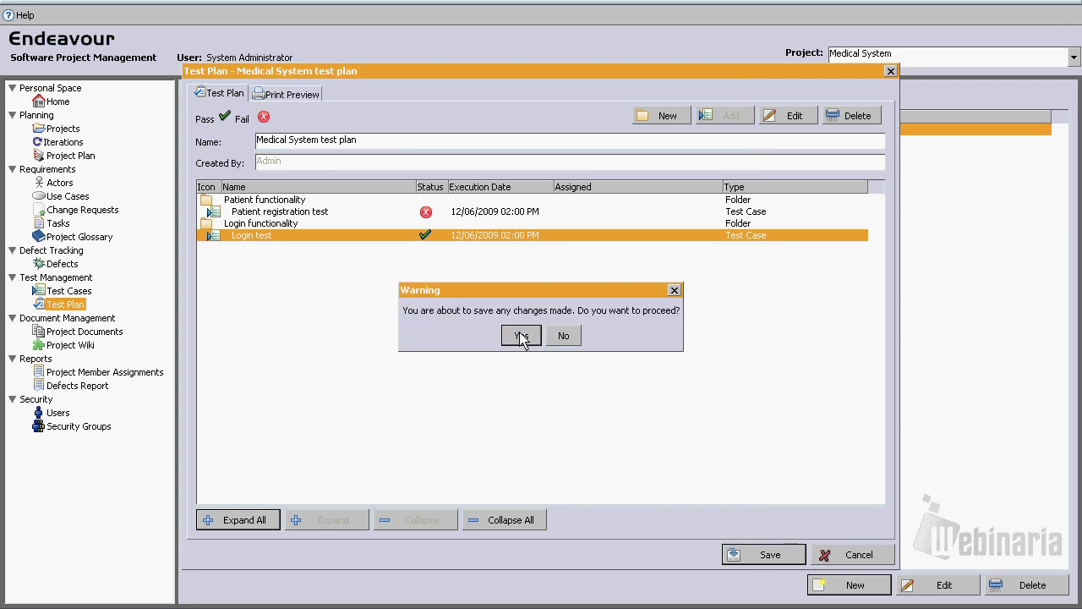
left_click(521, 335)
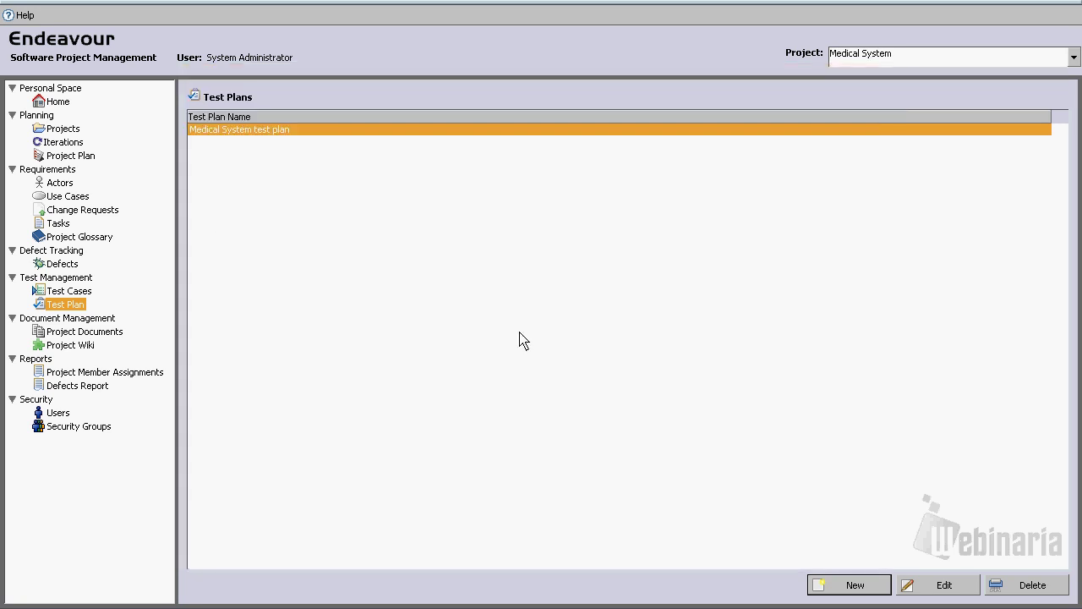
Reopen the plan, expand both folders, and check the Print Preview report for Pass/Fail results
left_click(944, 592)
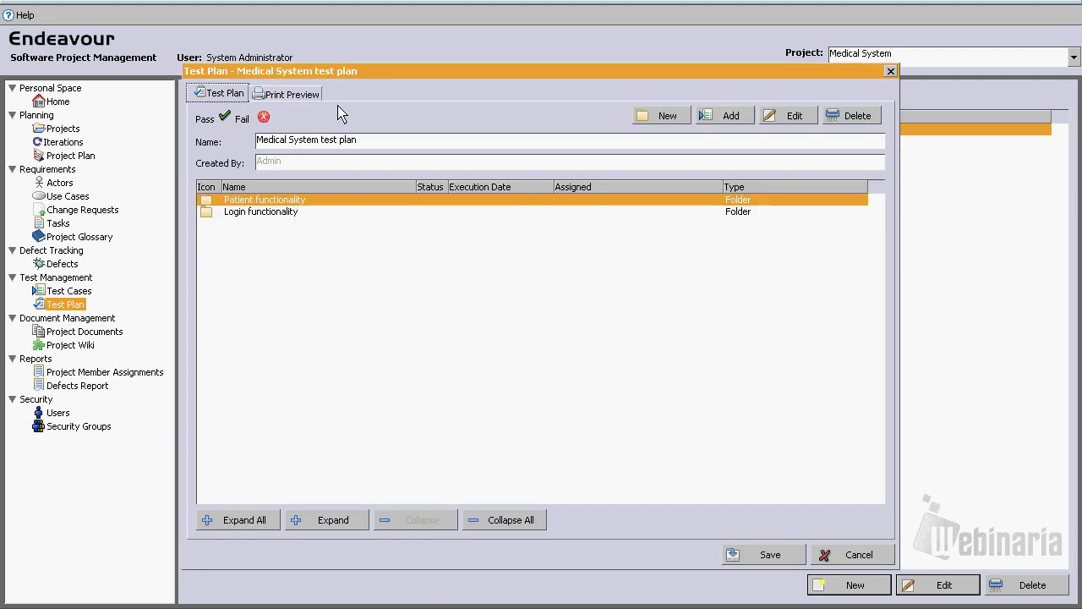
left_click(267, 519)
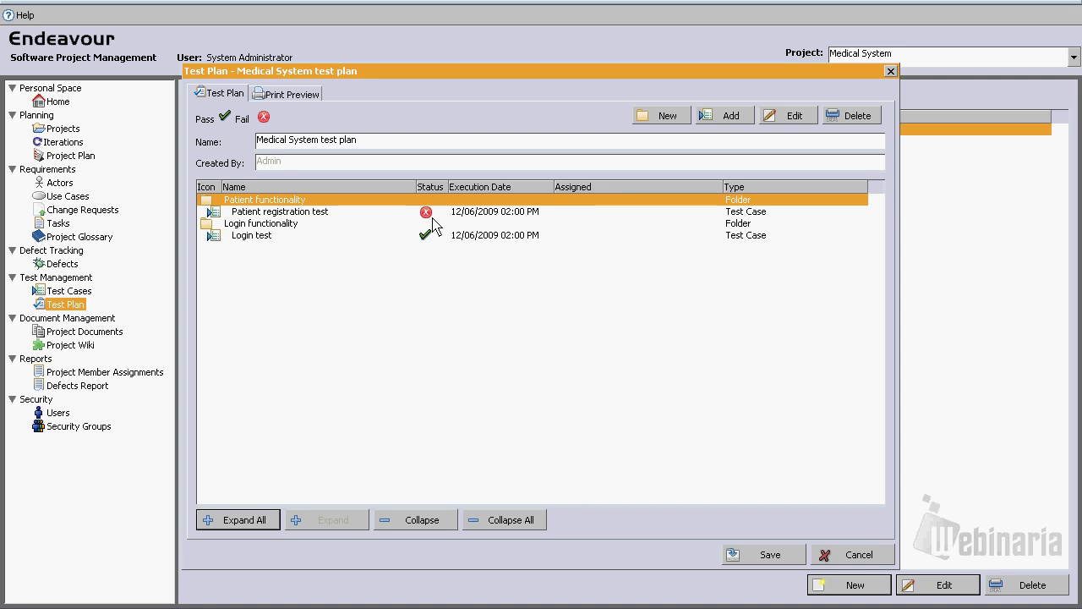
left_click(301, 95)
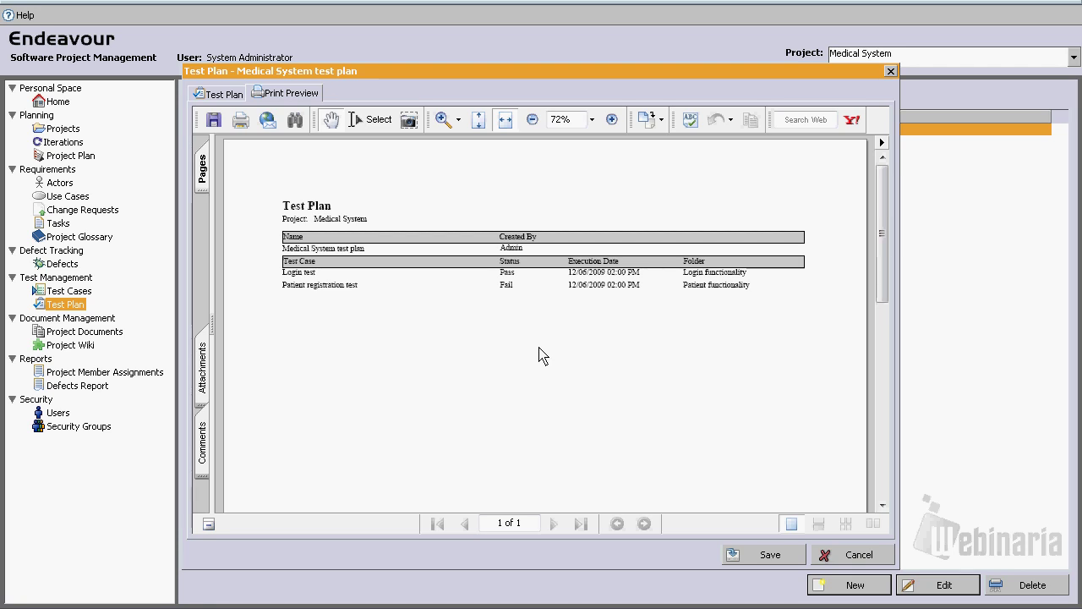
left_click(237, 96)
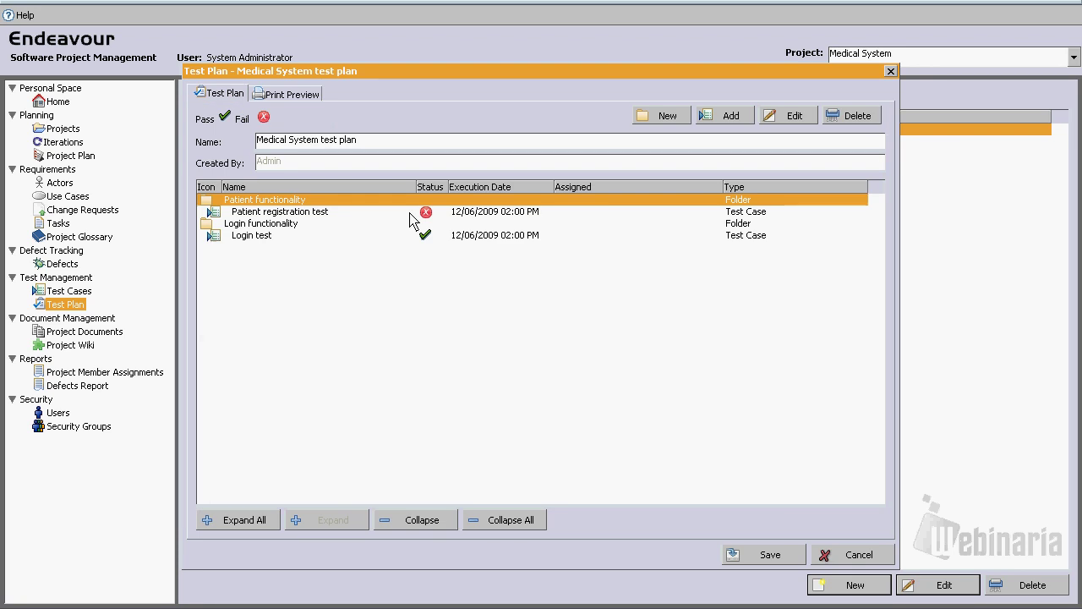